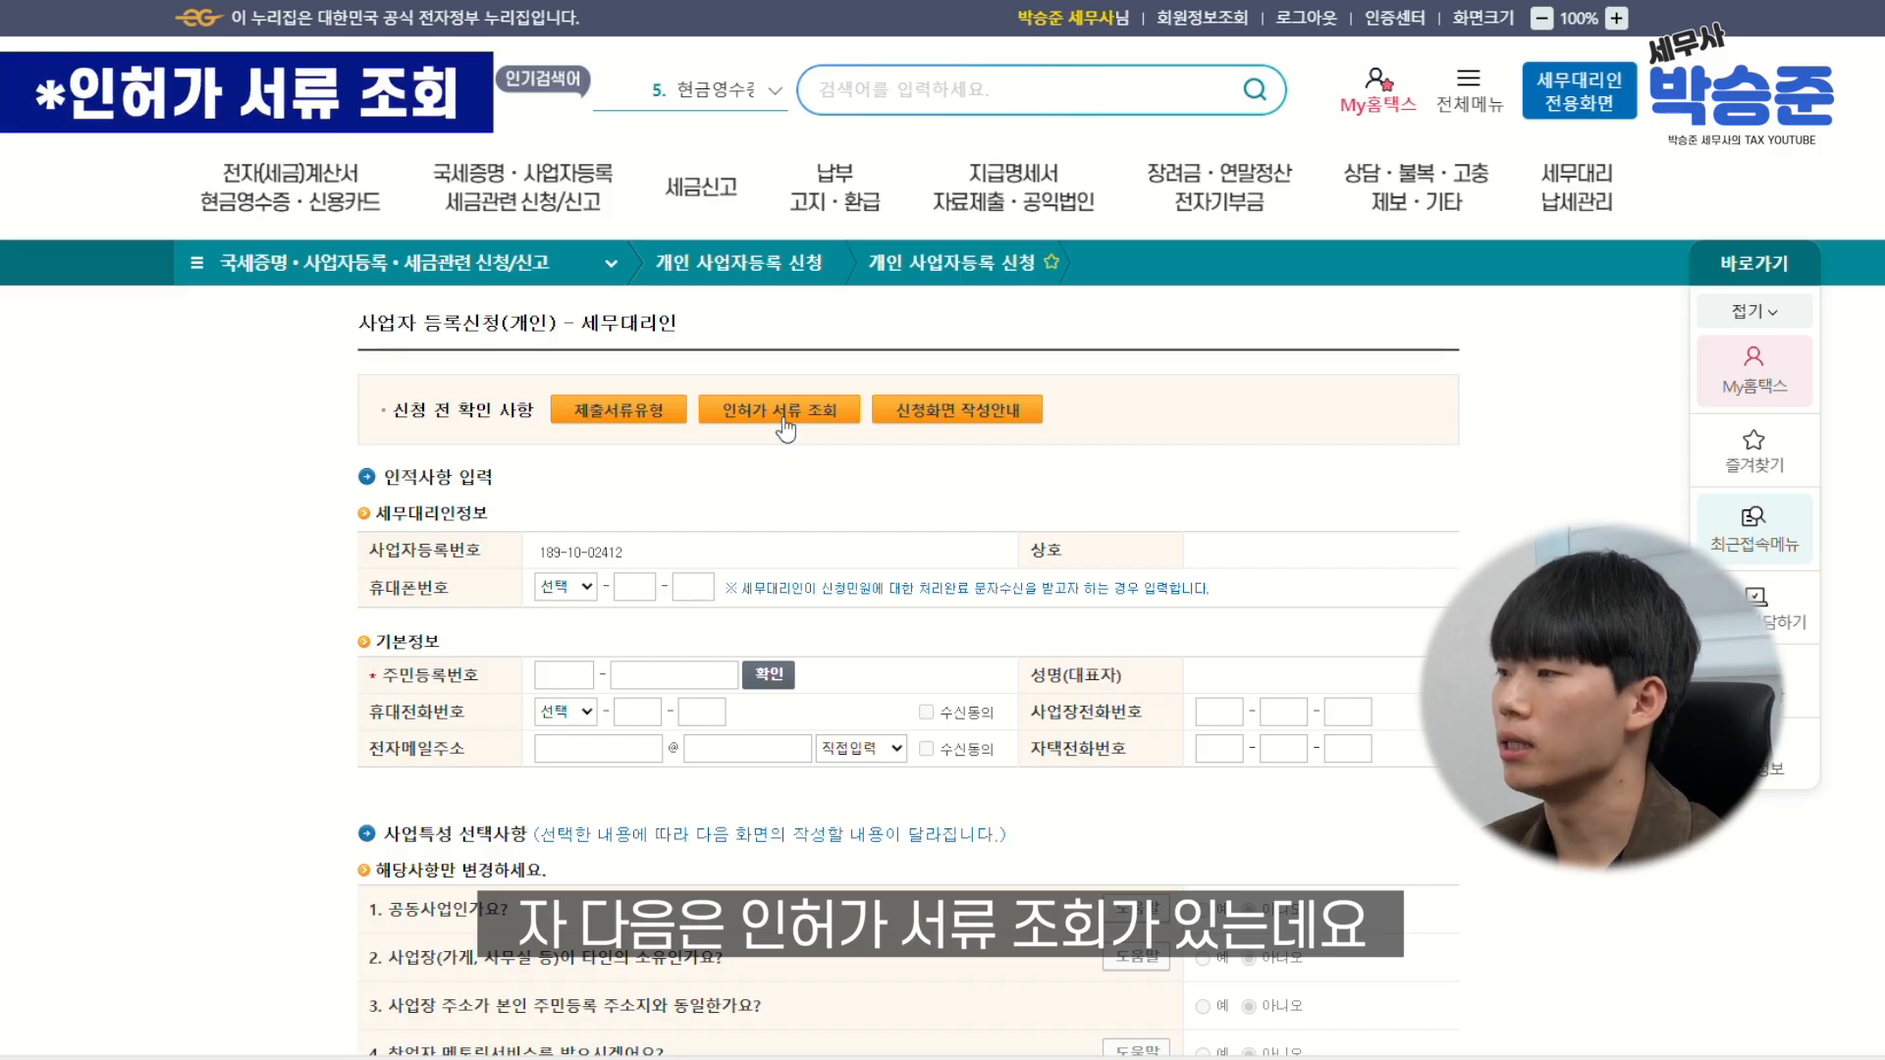
left_click(784, 420)
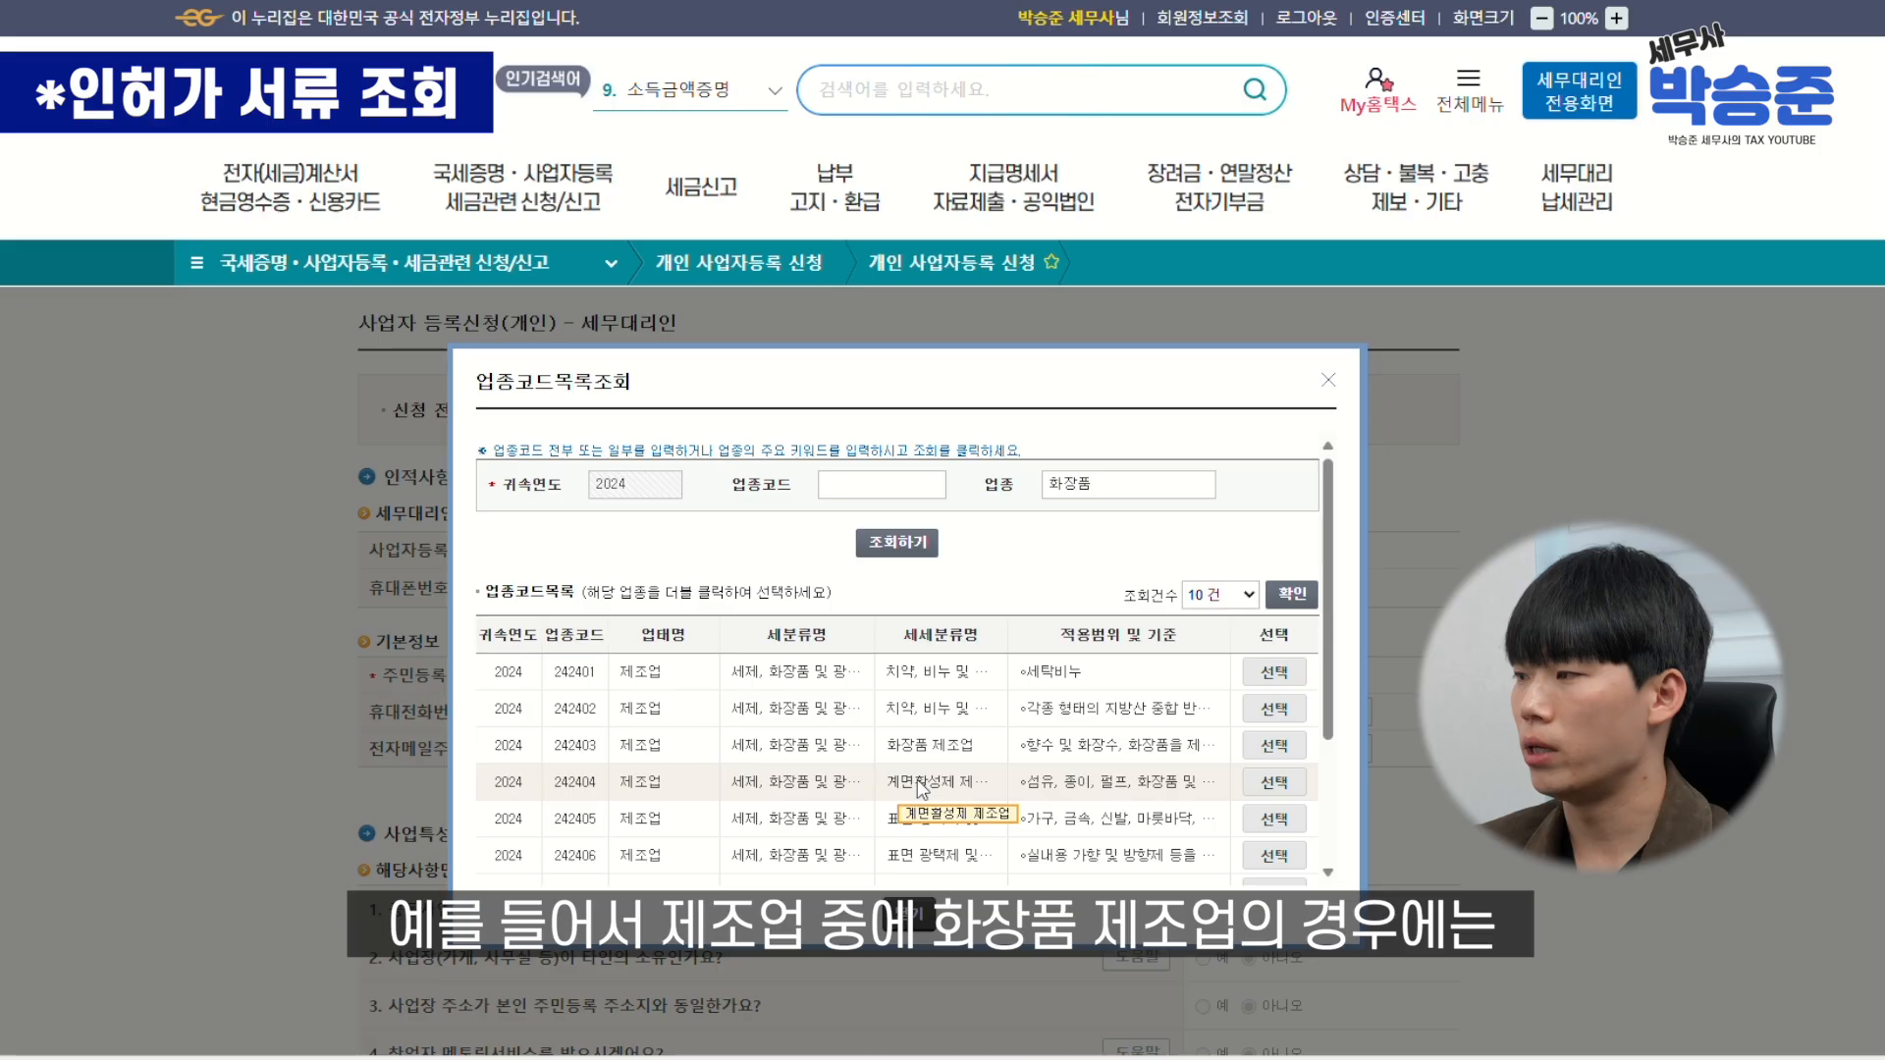
scroll(1224, 679, "down", 1)
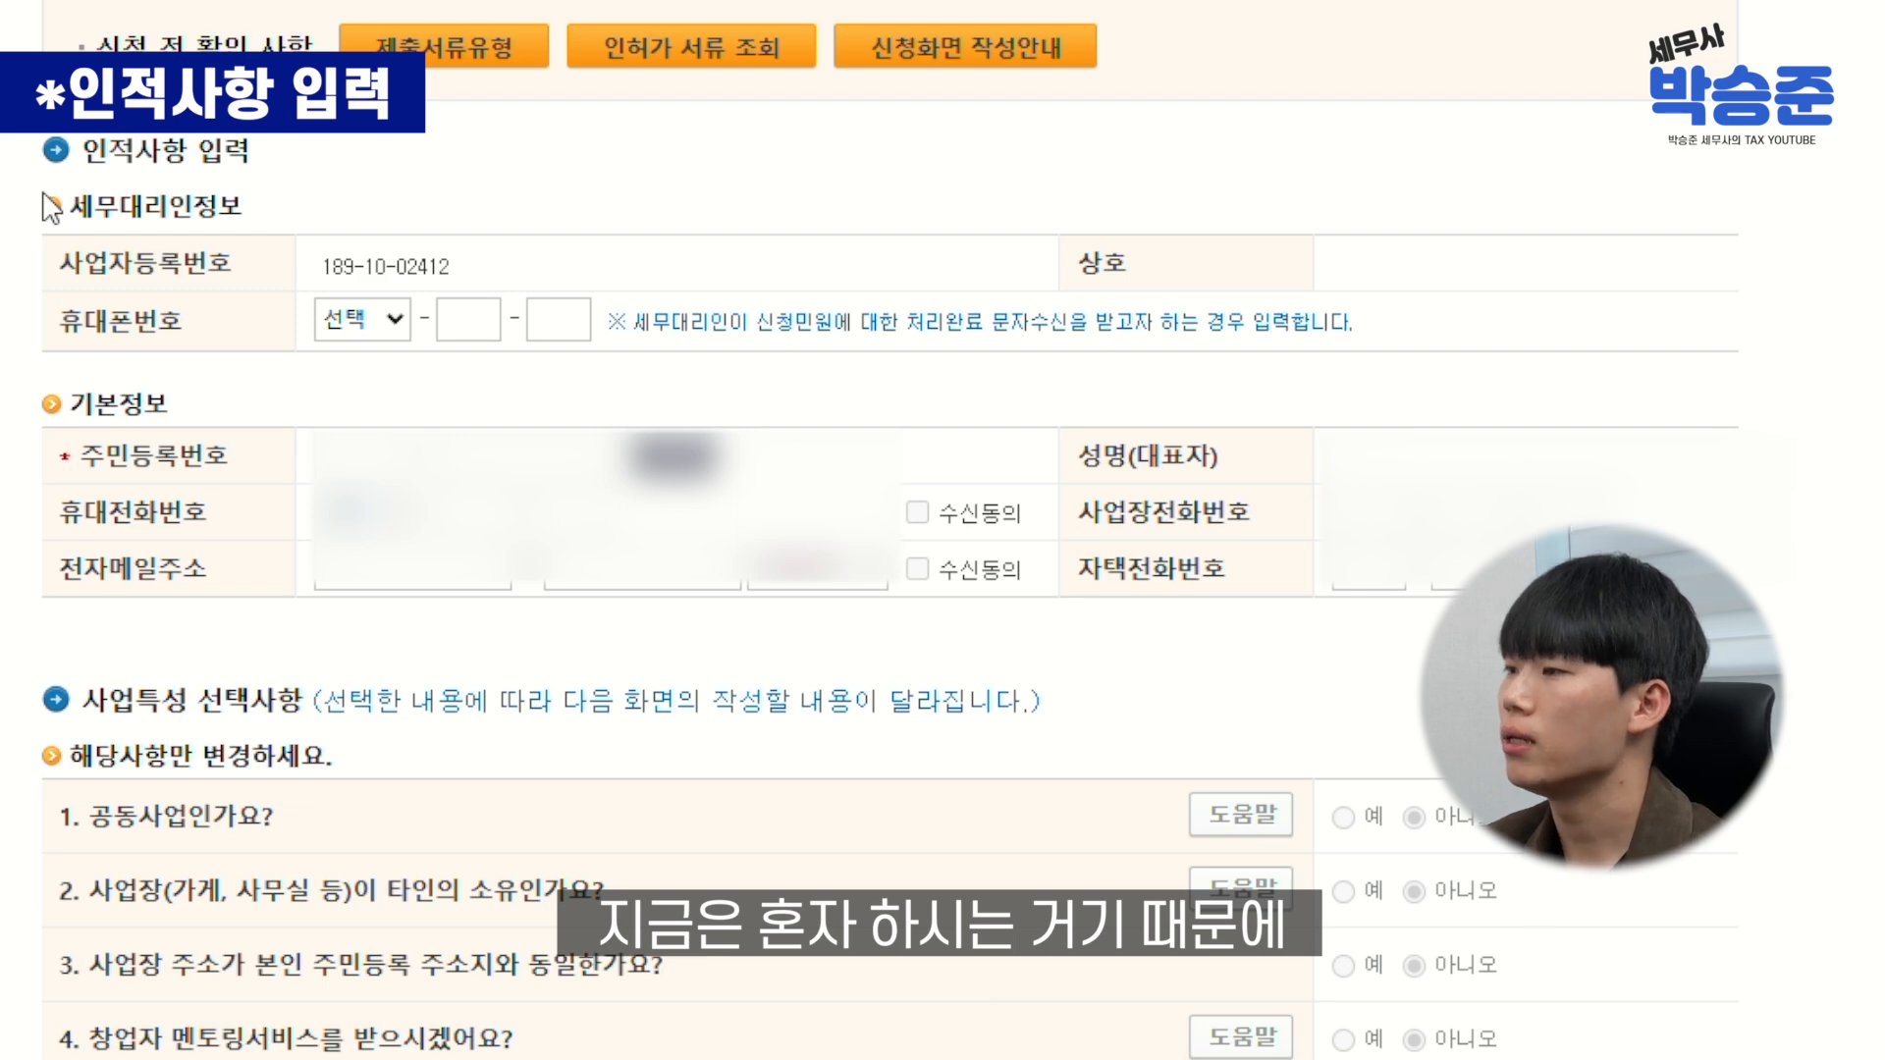
Answer 예 to question 2, stating that the business premises belong to someone else
left_click(324, 442)
scroll(324, 442, "down", 1)
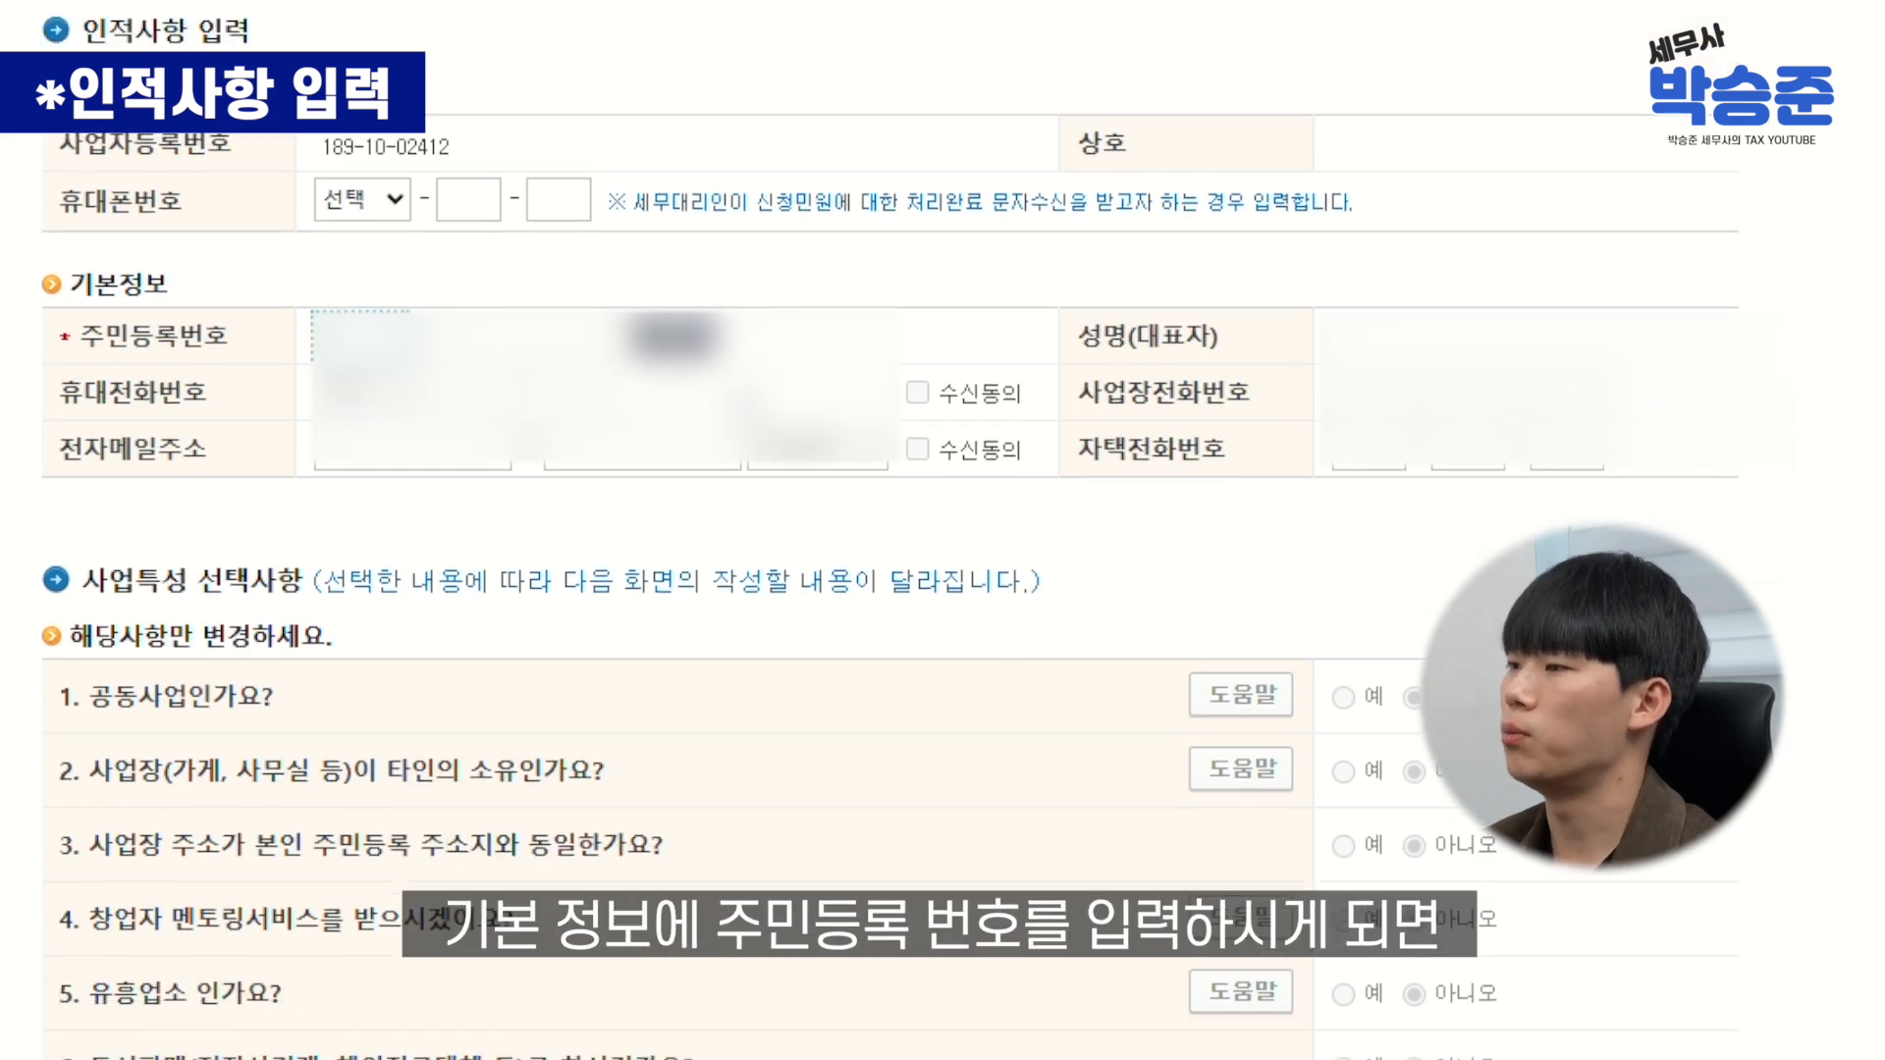
scroll(889, 530, "down", 1)
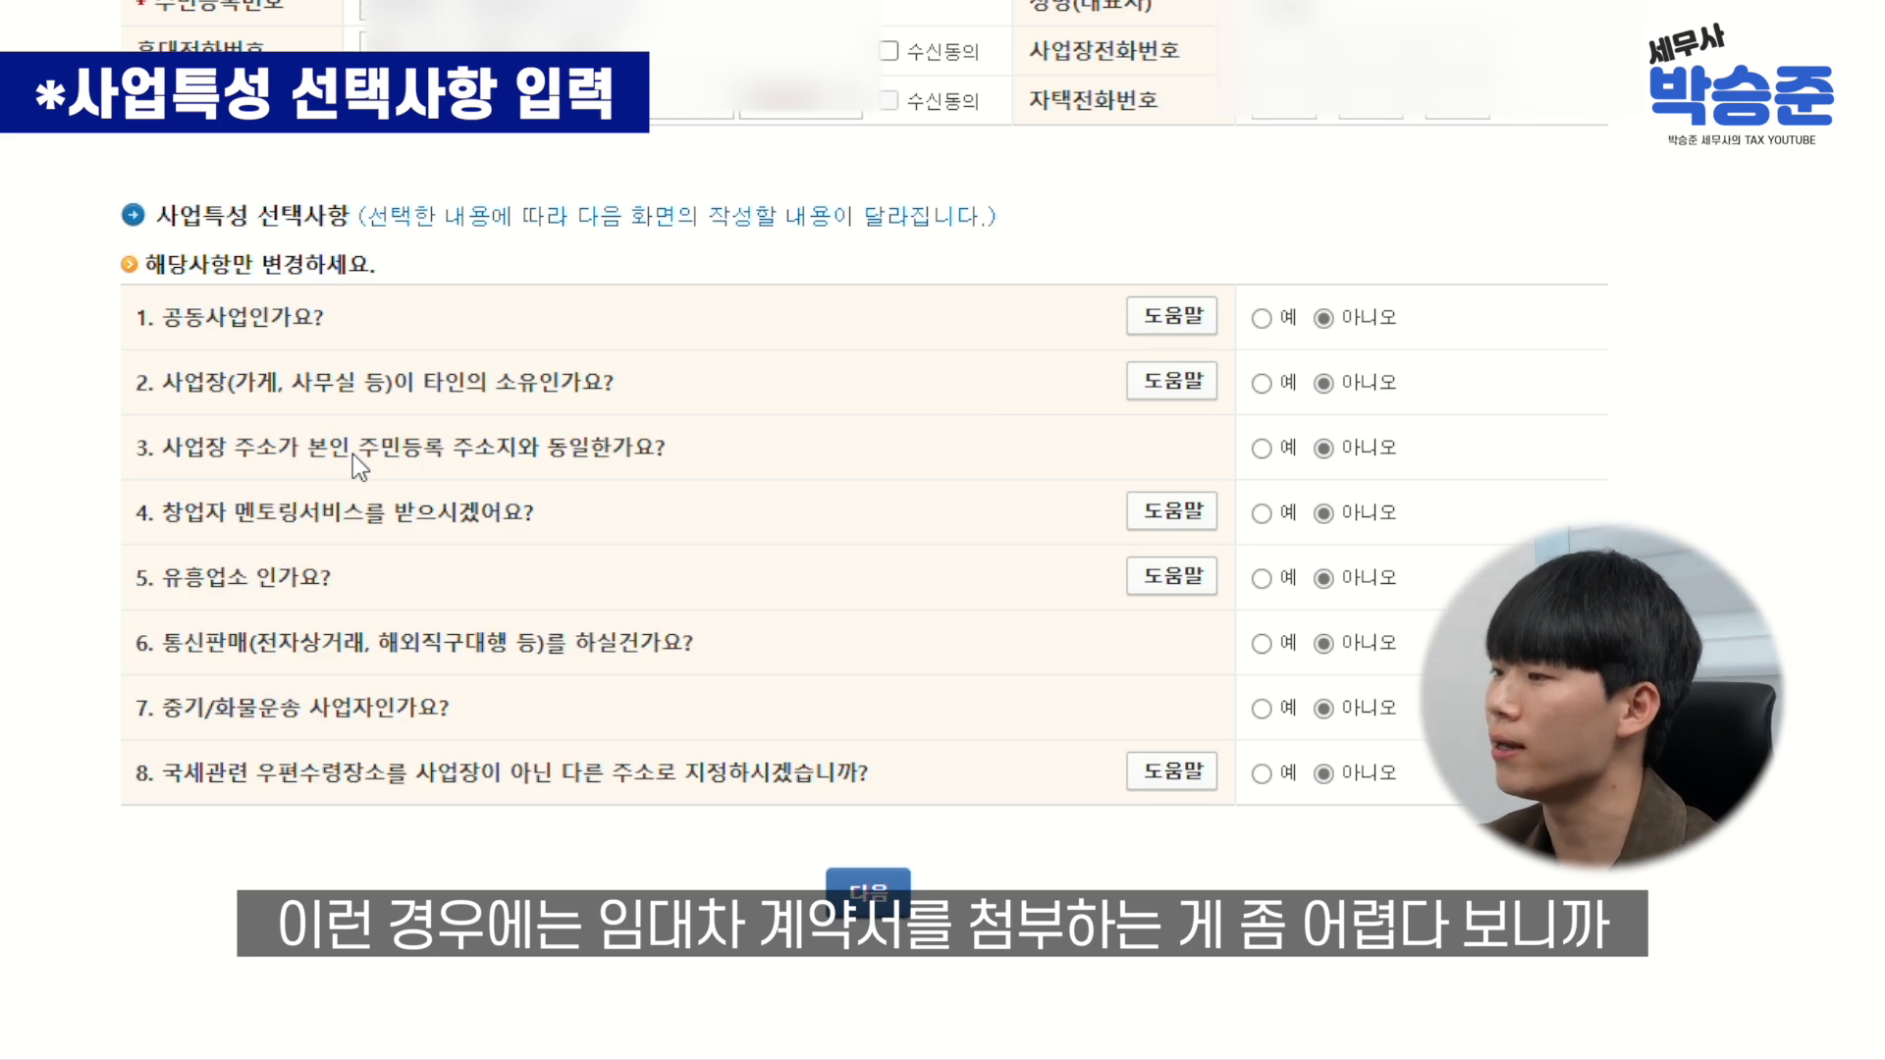
left_click(1262, 383)
scroll(1505, 499, "down", 2)
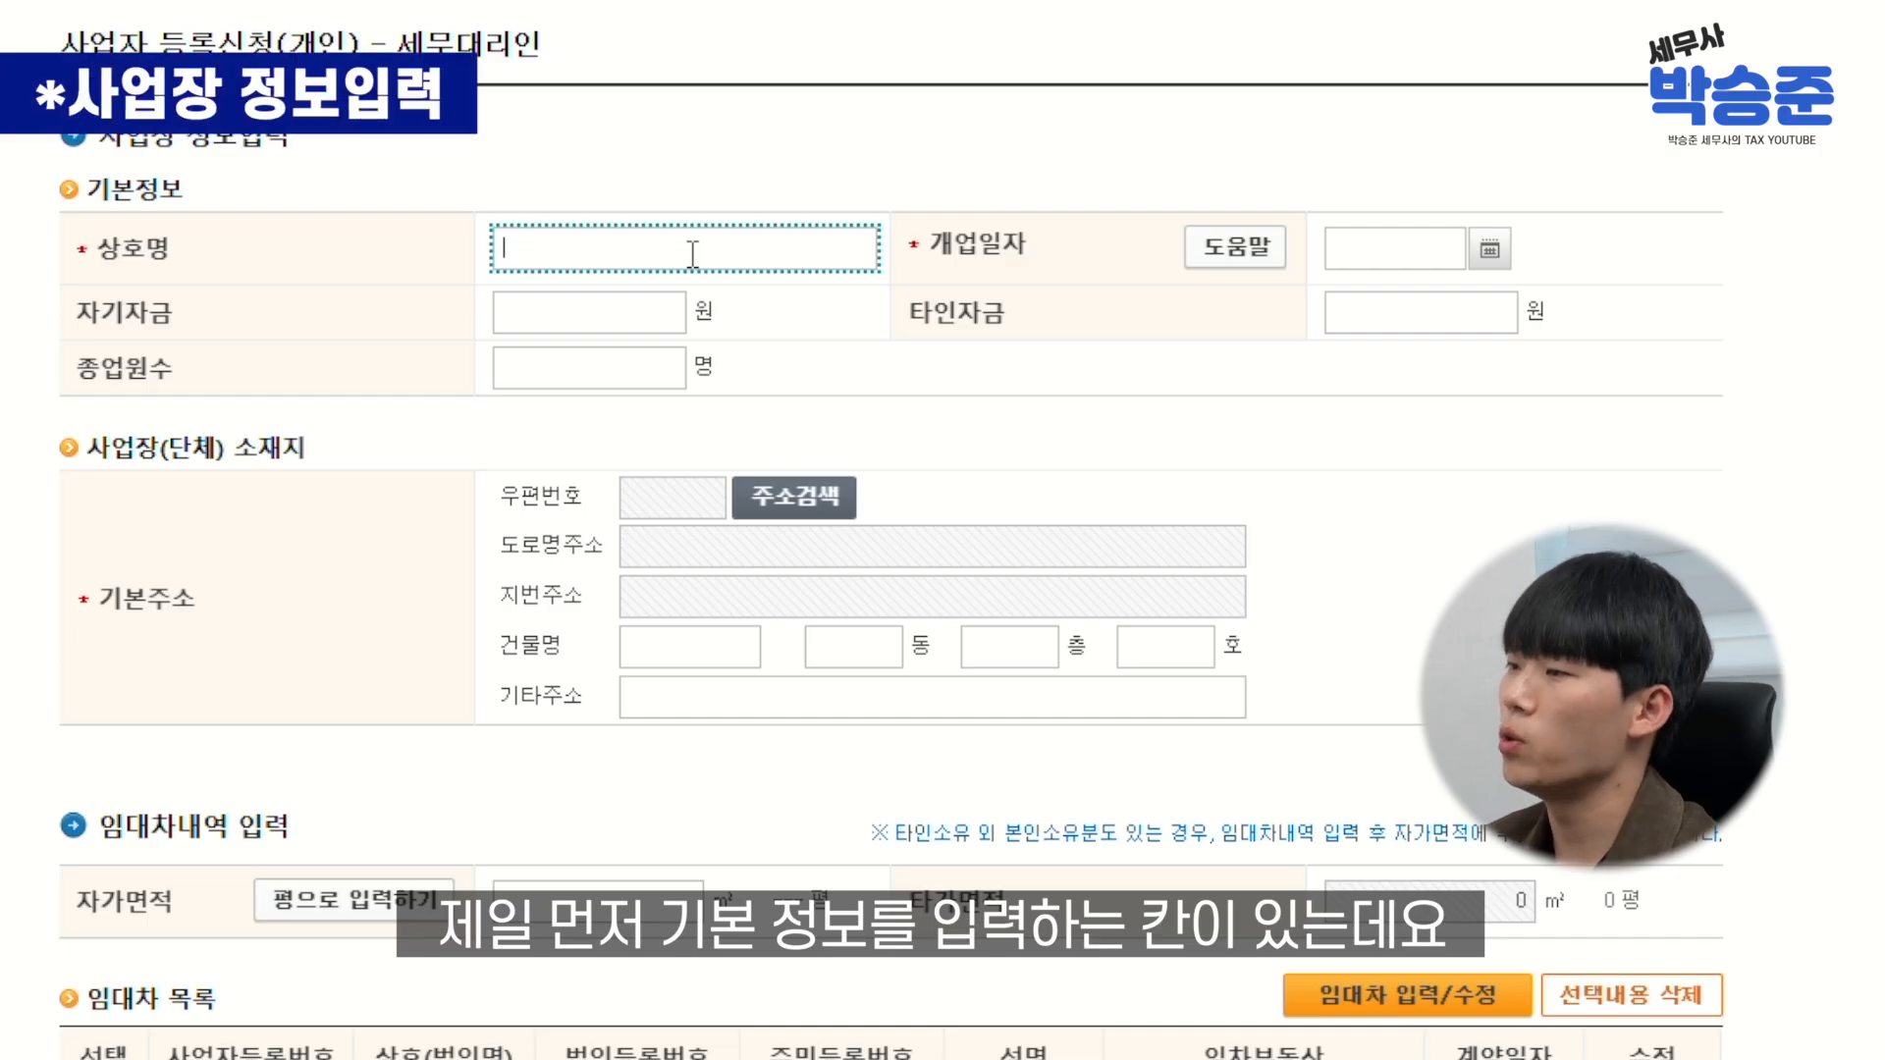
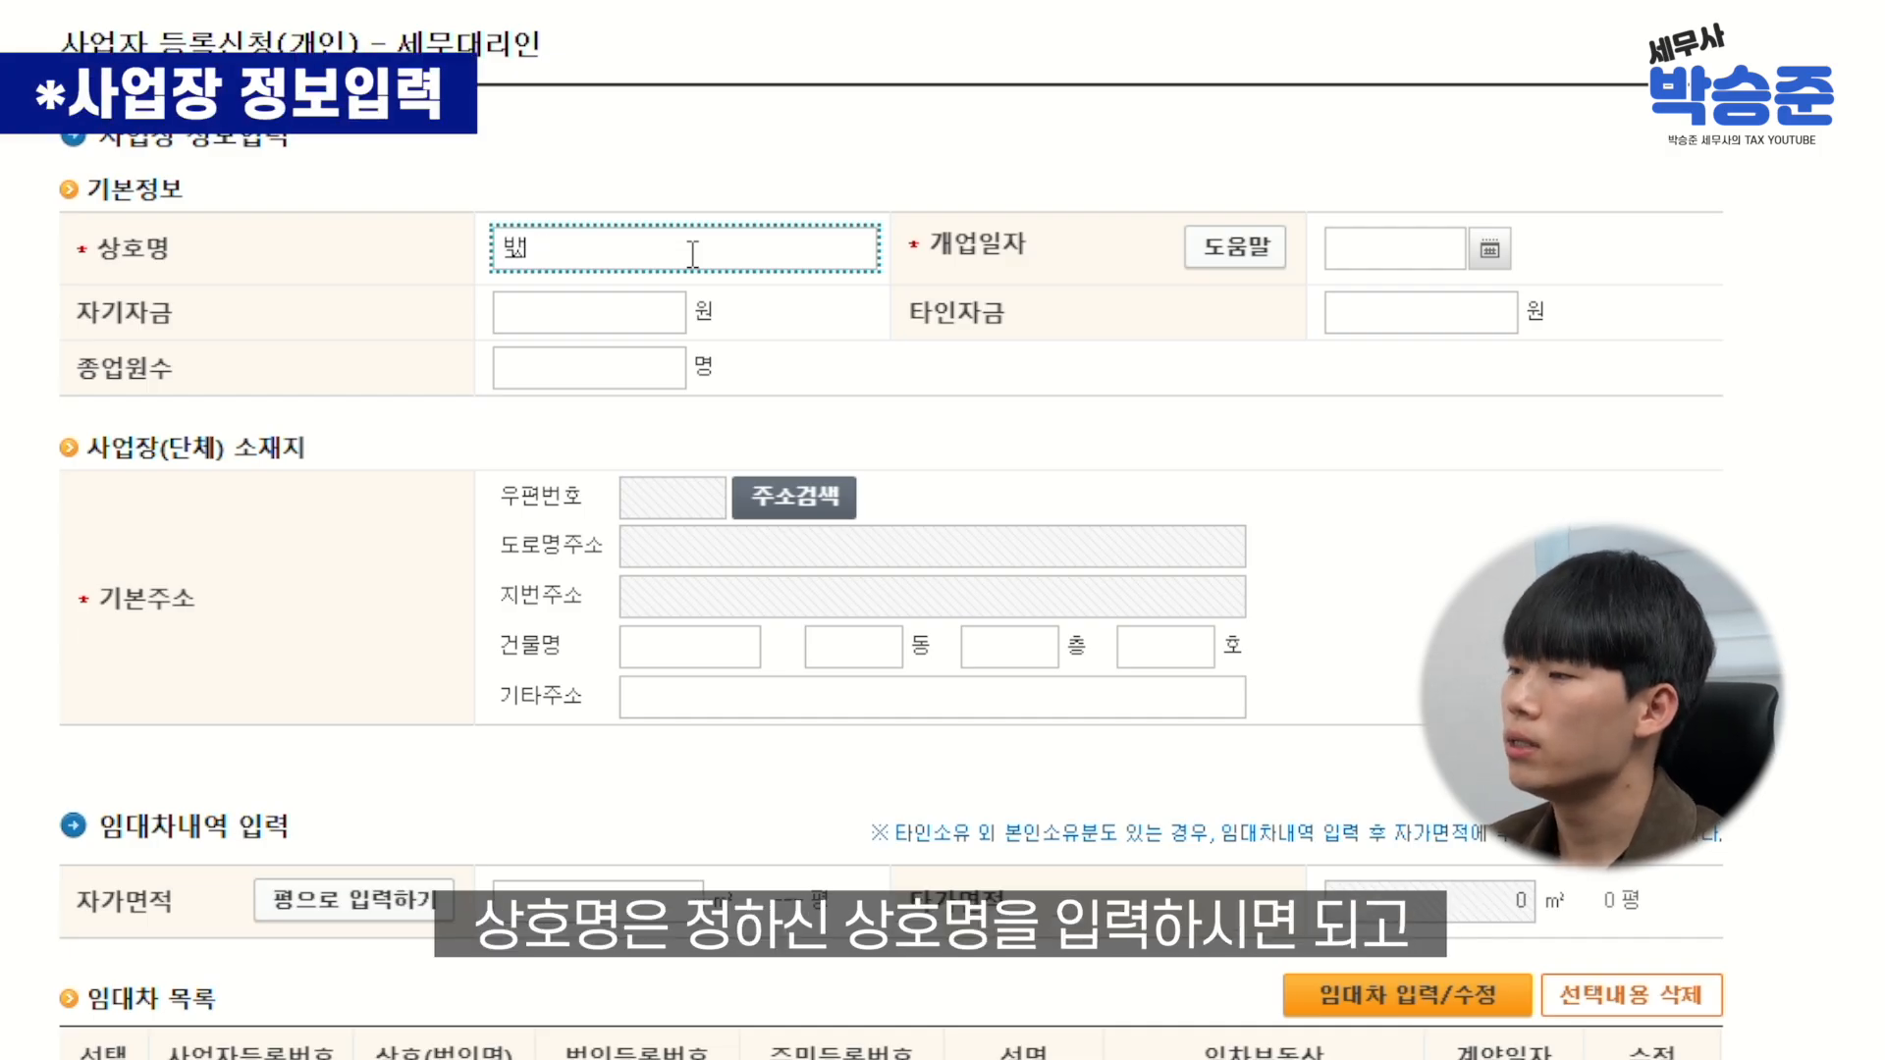
Enter the trade name in 상호명 and set the opening date to 2024-10-02
type("세무사")
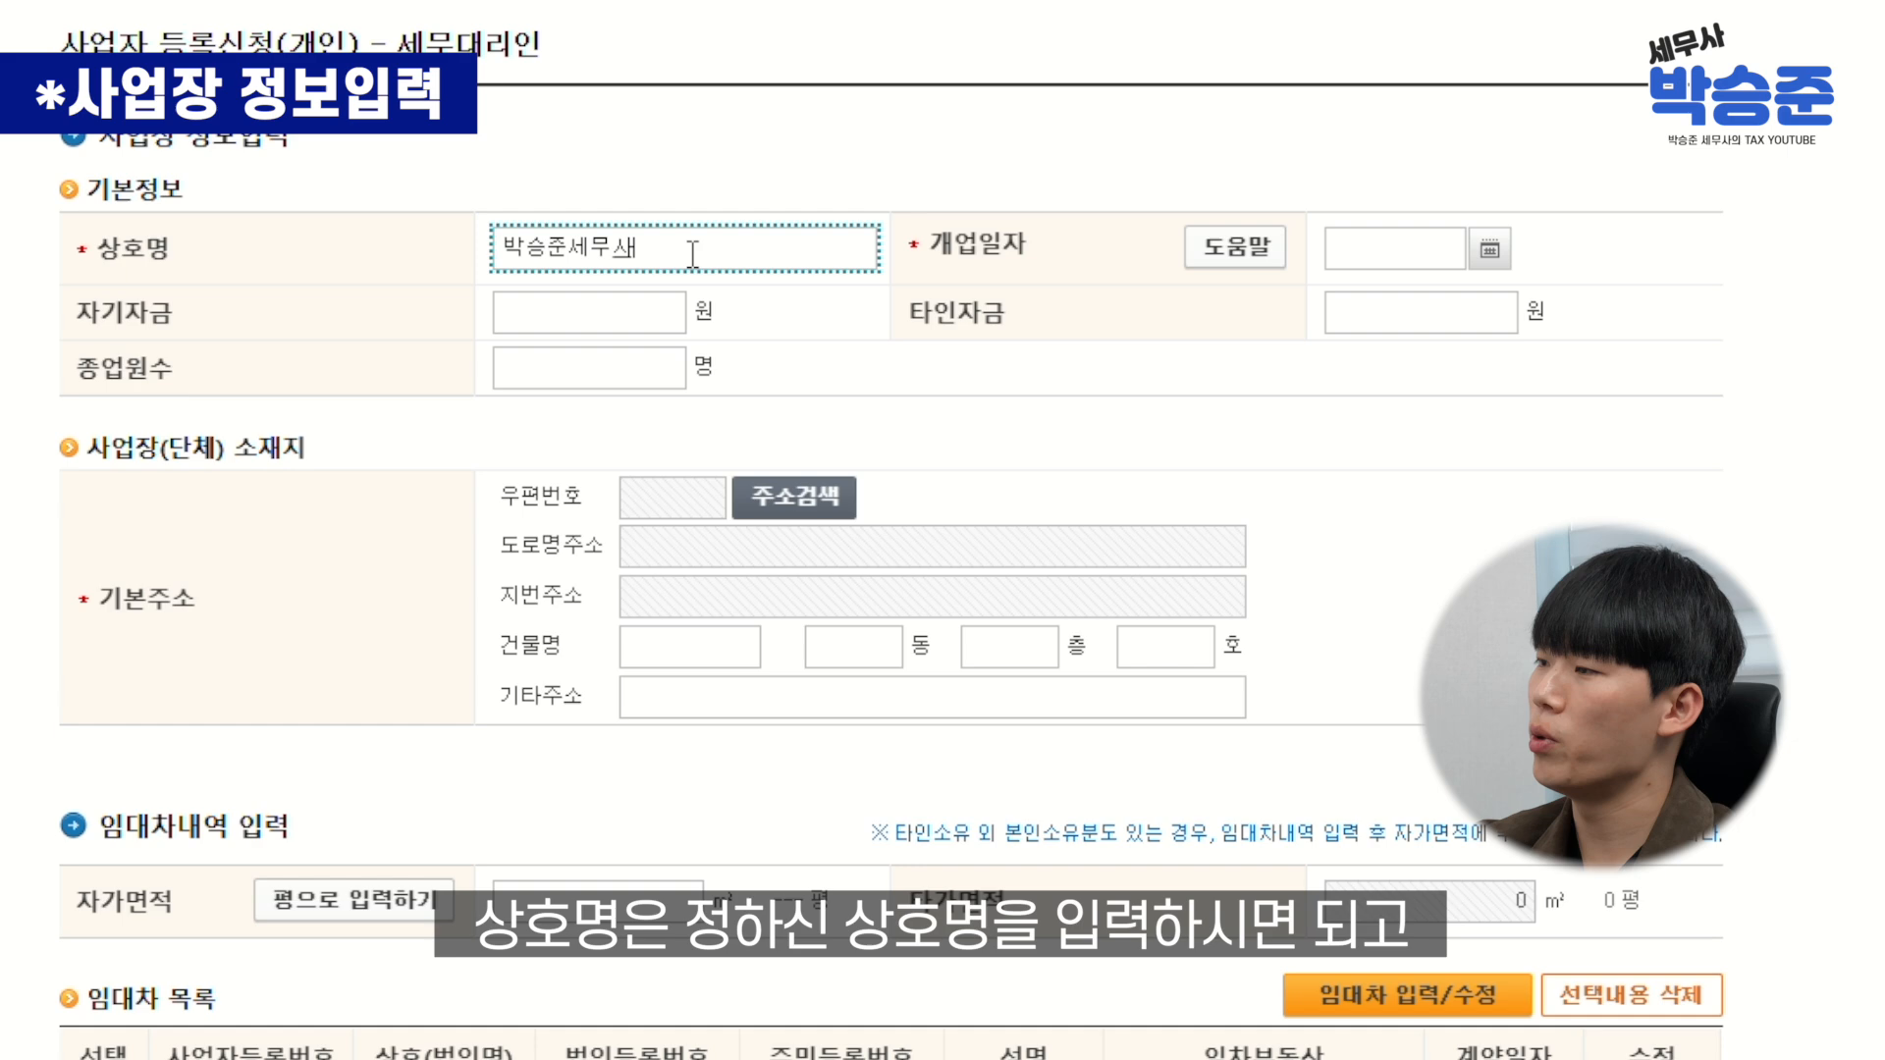
left_click(1489, 249)
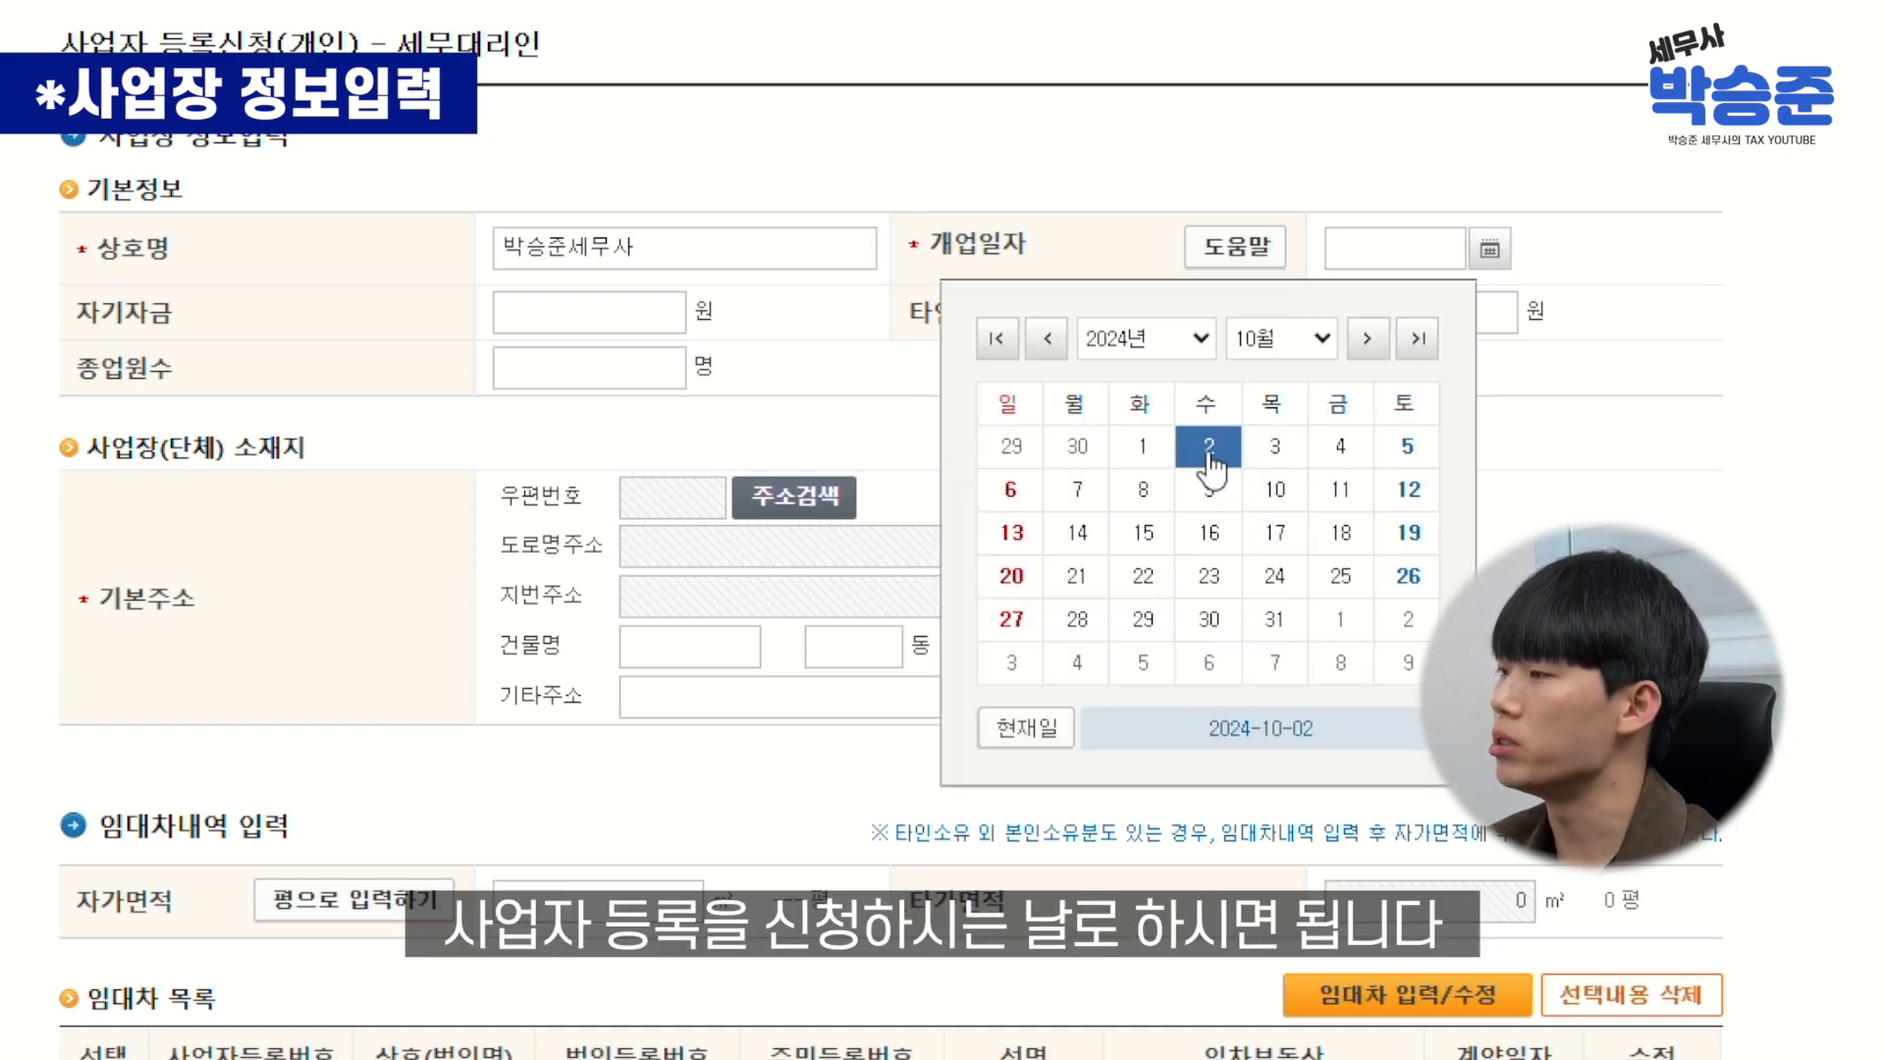
left_click(1209, 446)
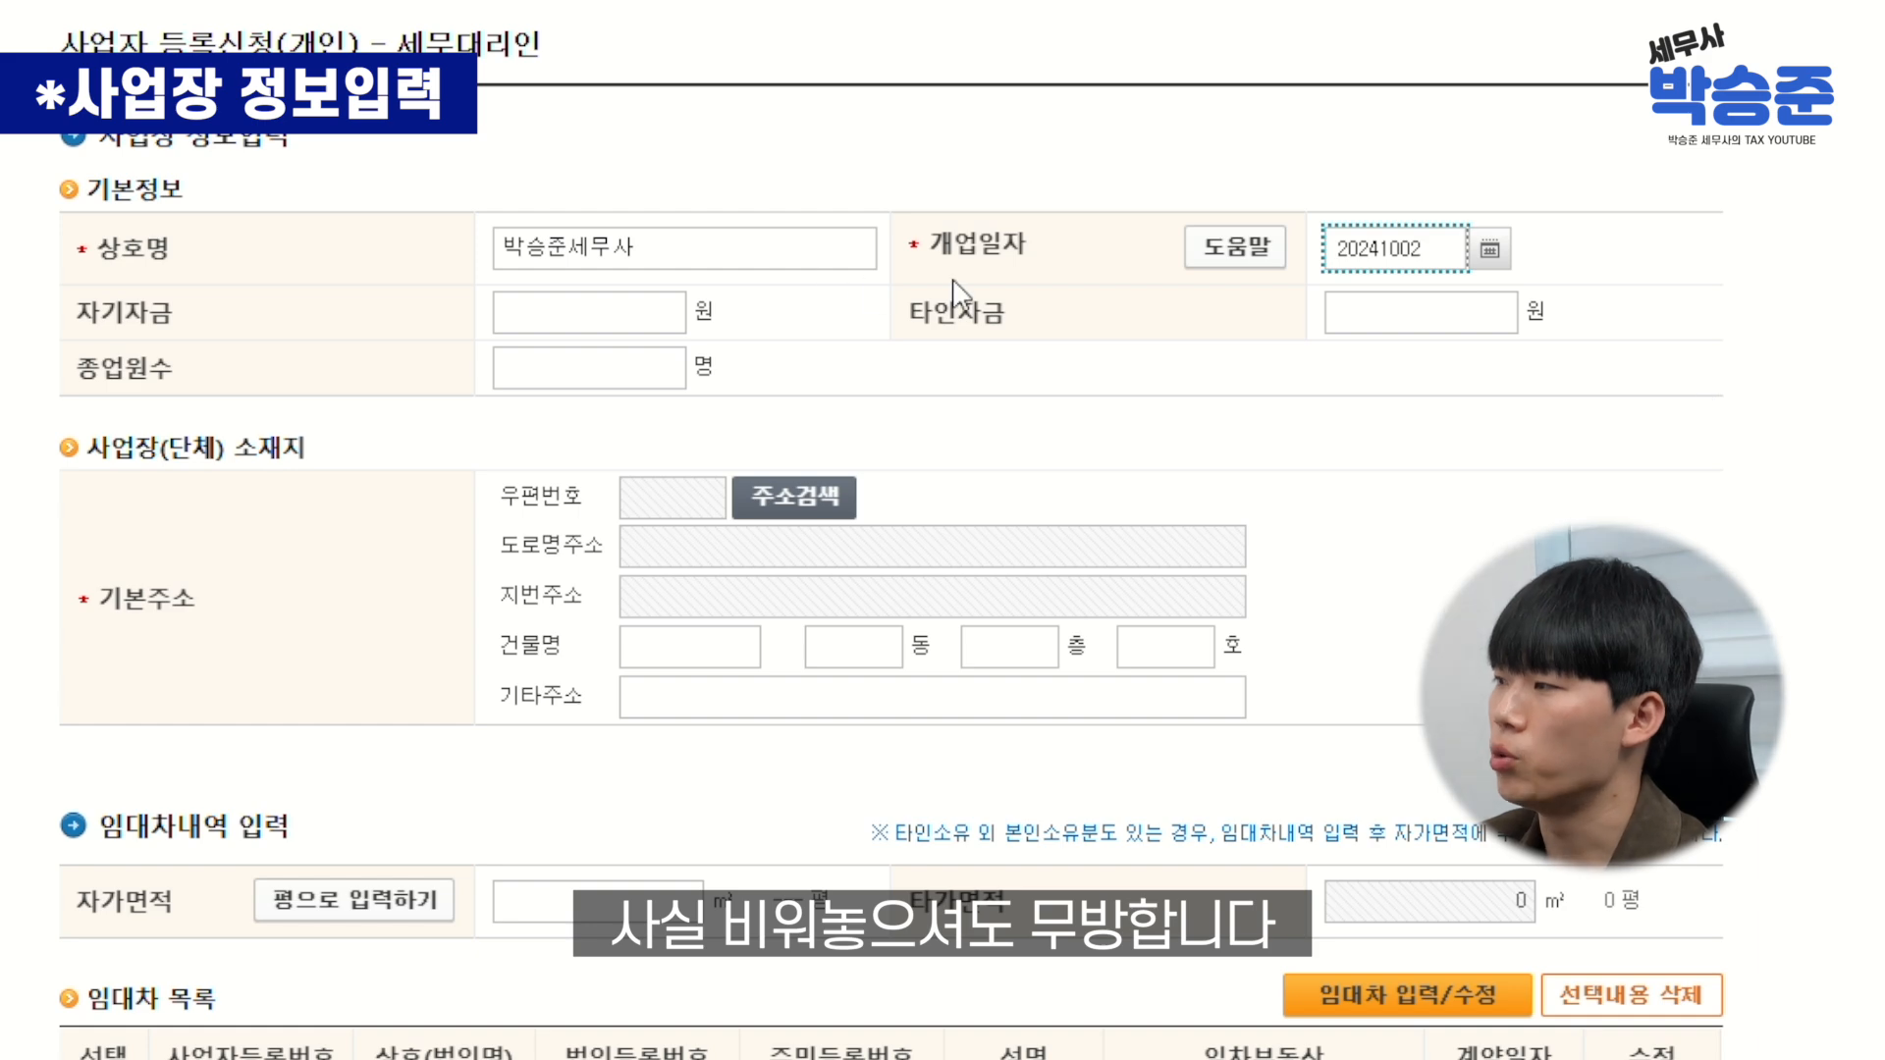
Look up the road-name address and fill the single matching result in as the business address
scroll(958, 381, "down", 1)
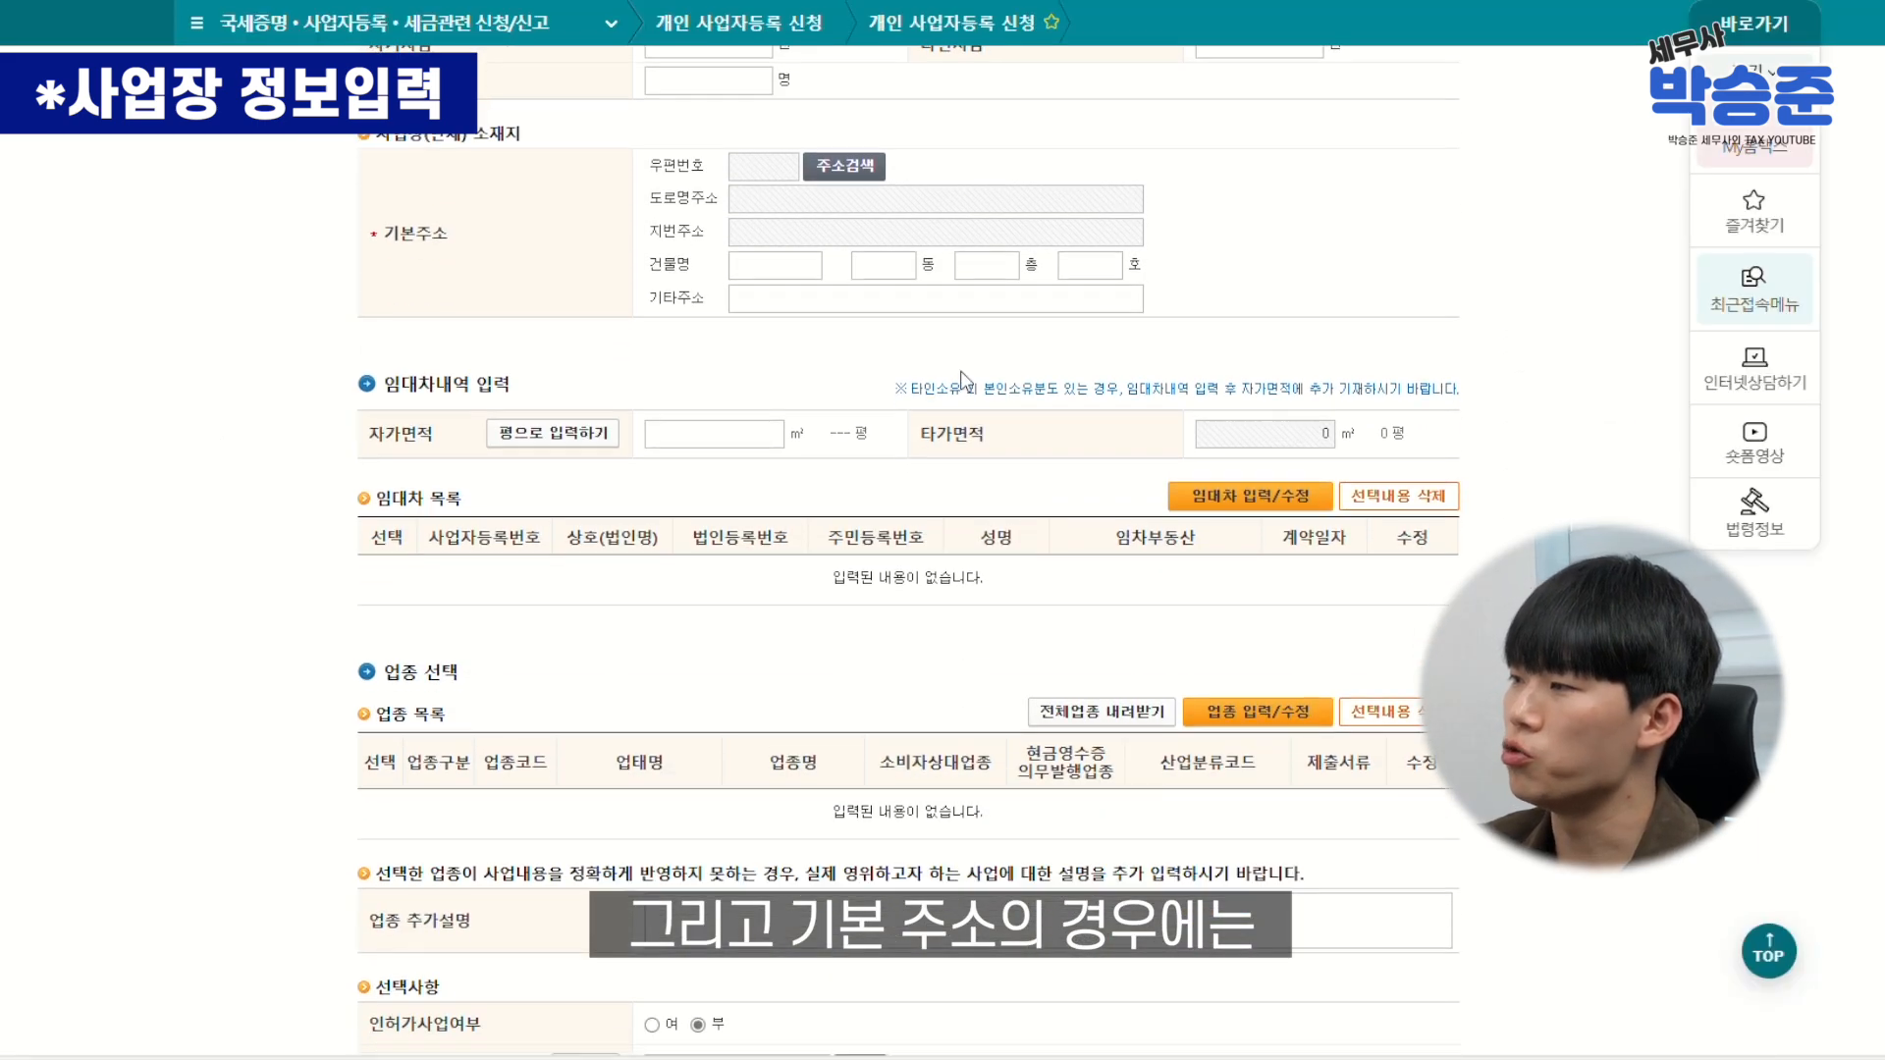
scroll(954, 352, "up", 1)
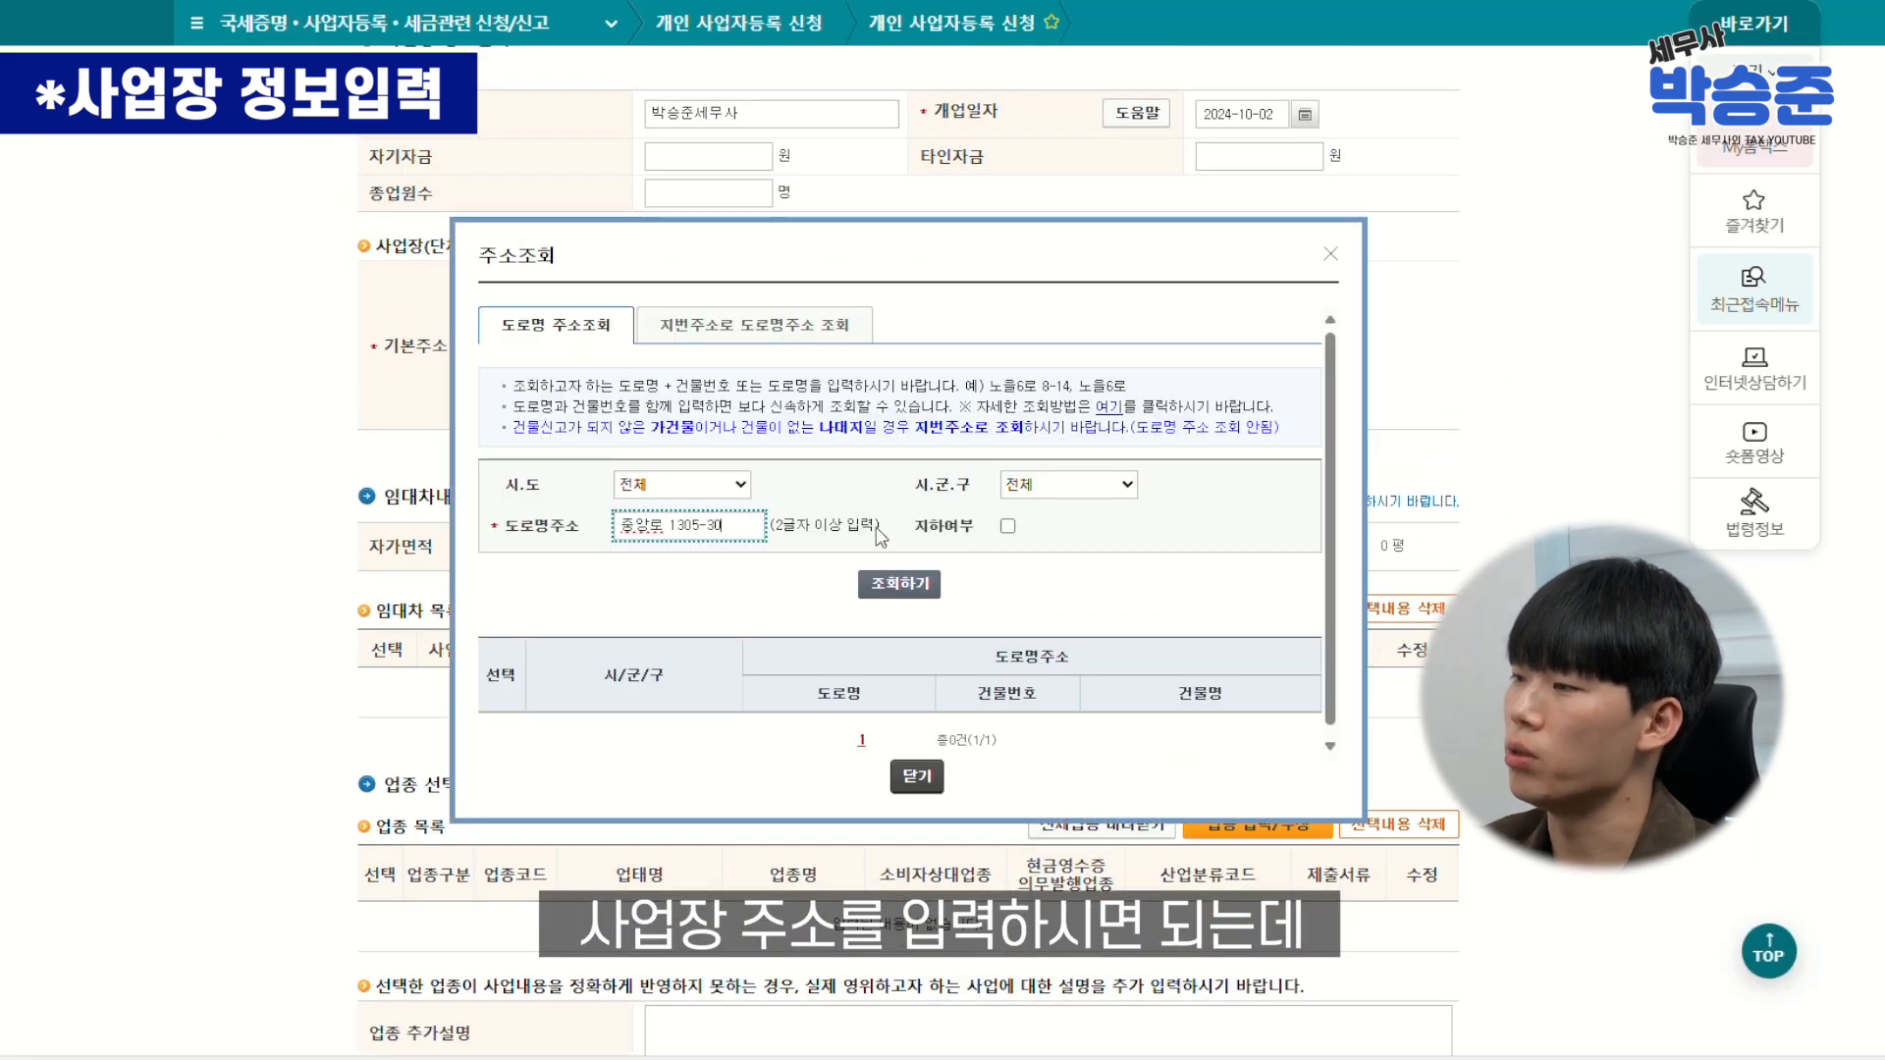
left_click(899, 584)
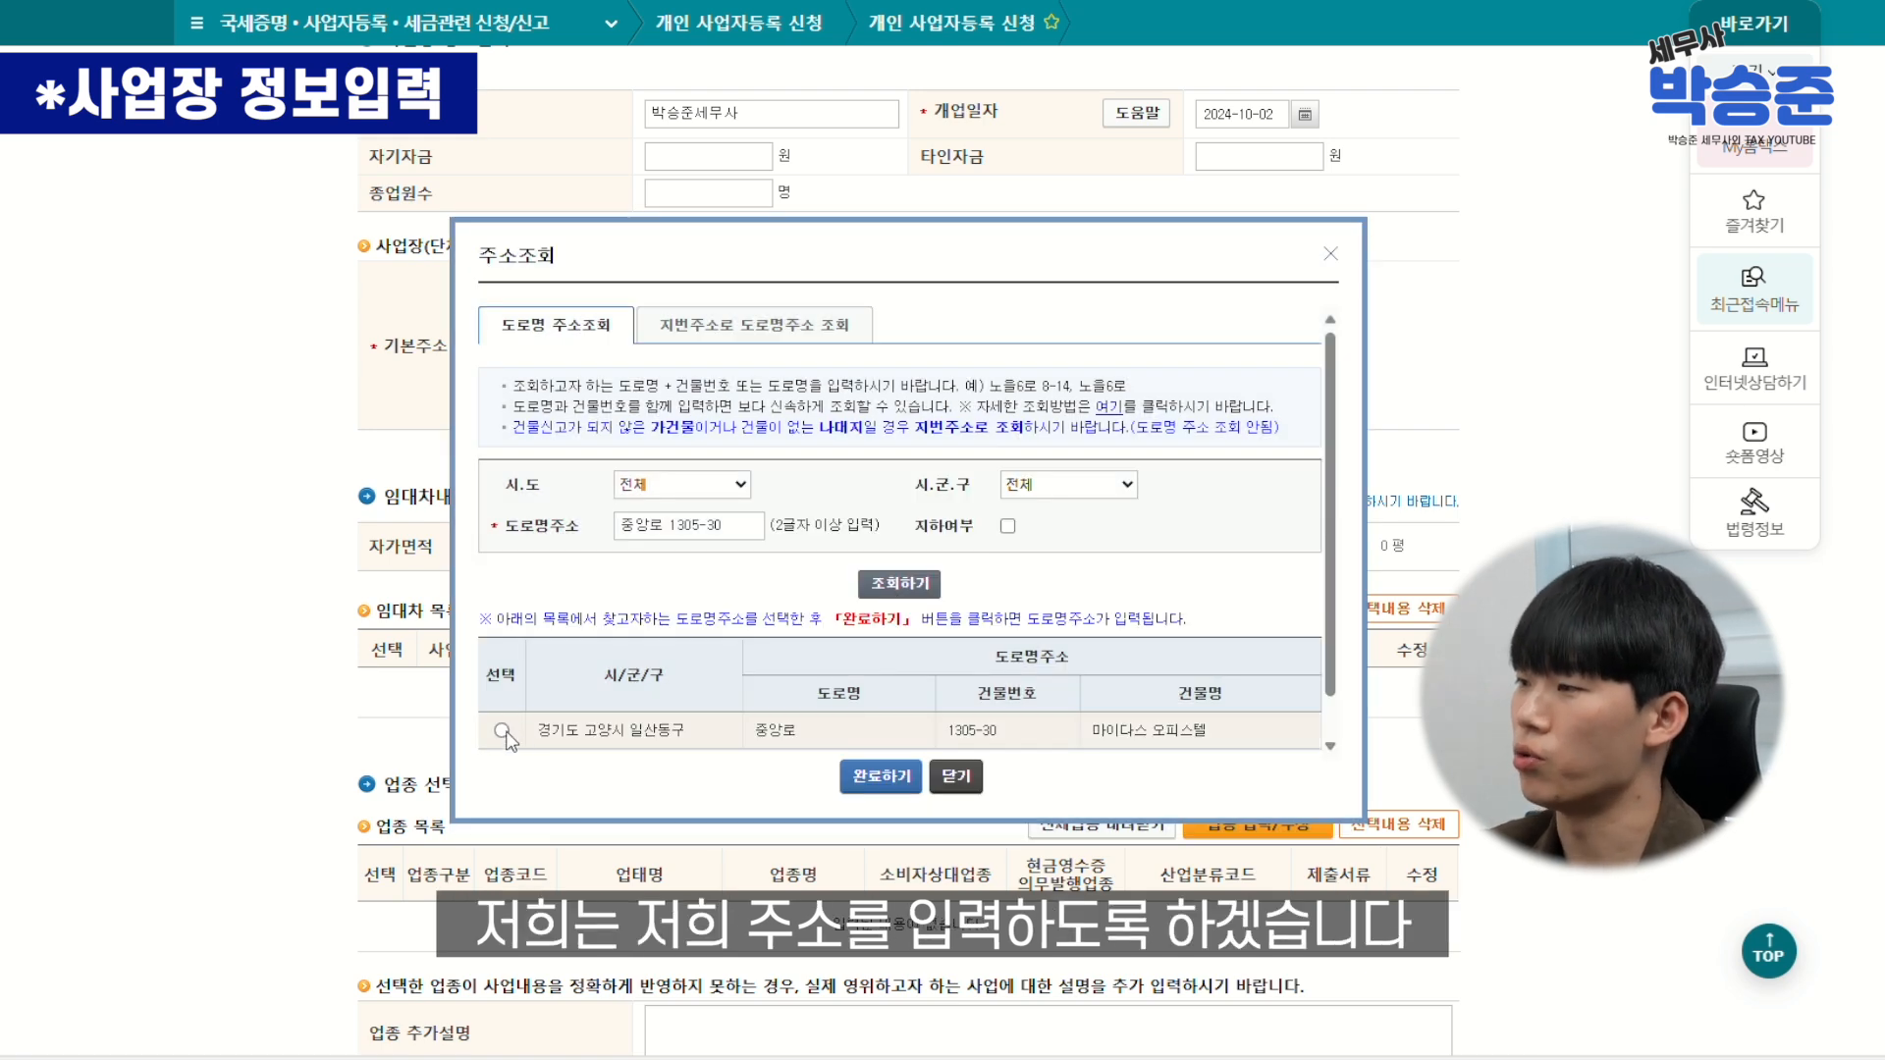
left_click(502, 731)
left_click(851, 783)
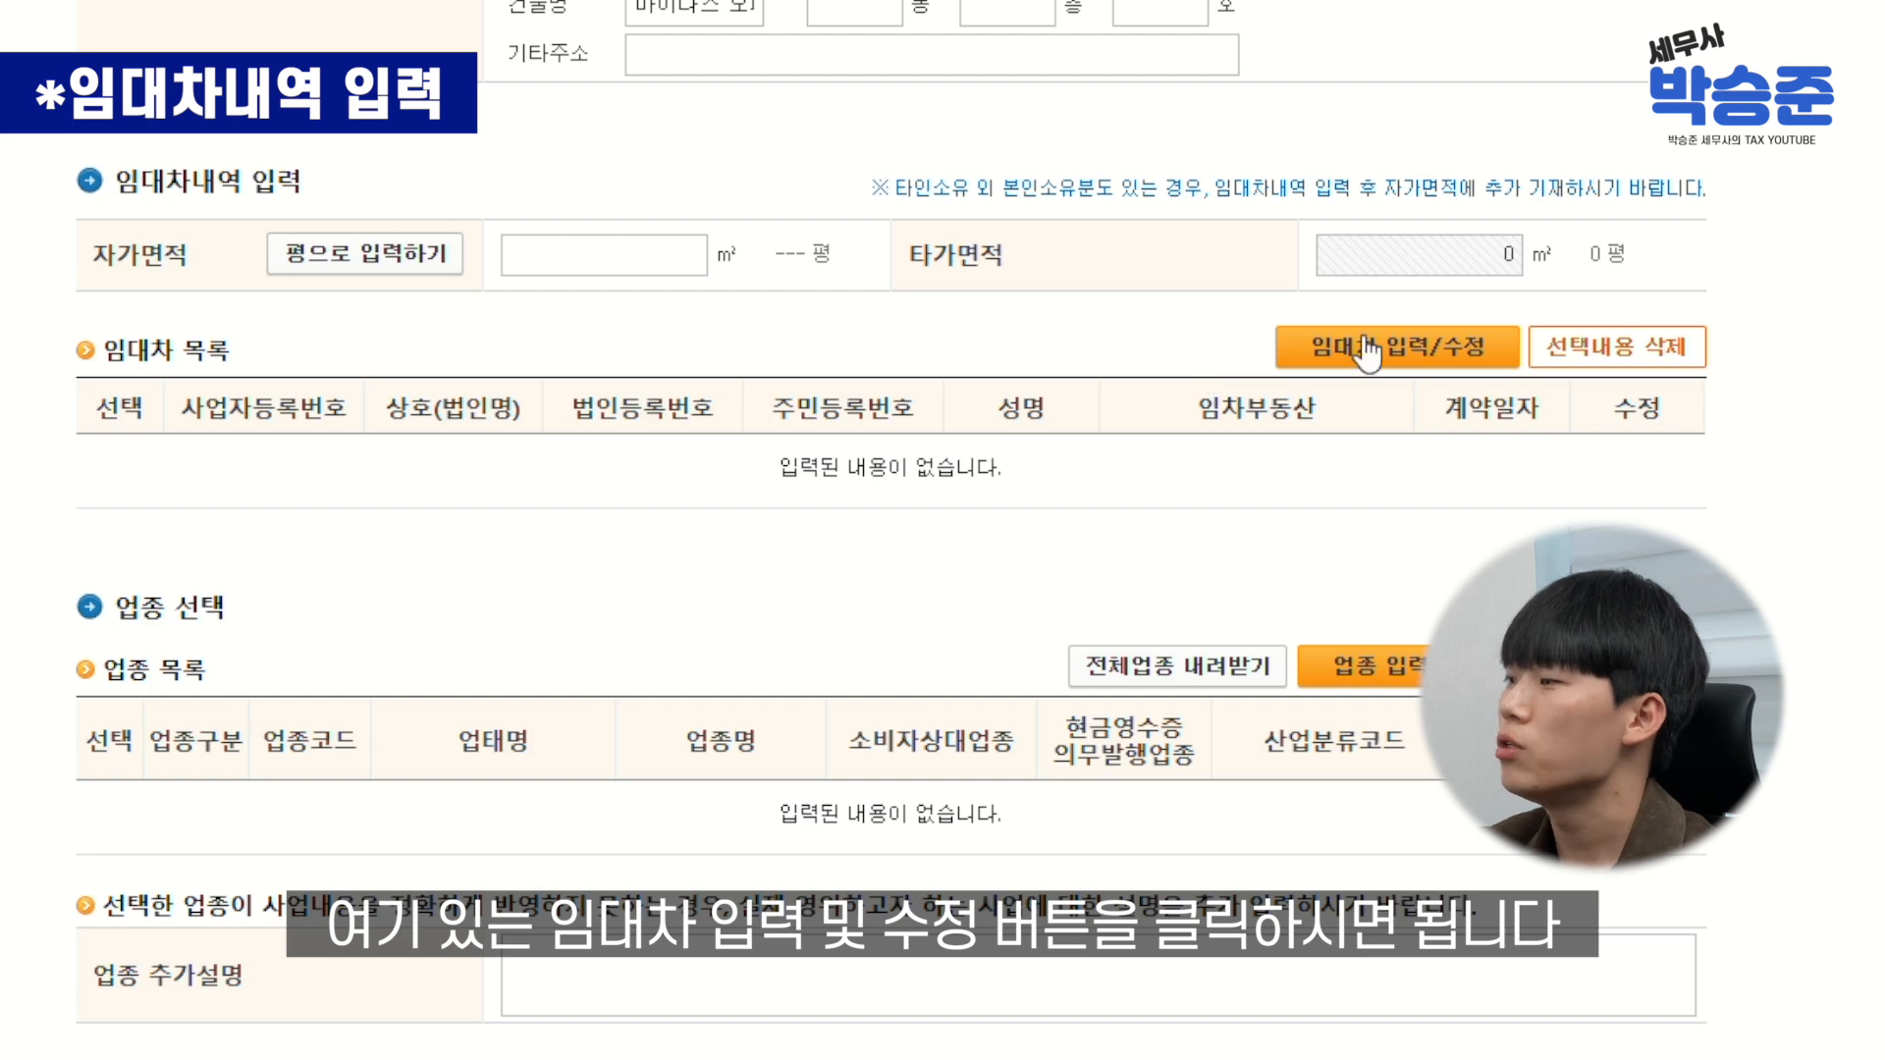
Open the lease details form and review the prefilled road-name and lot addresses
left_click(1397, 347)
double_click(512, 396)
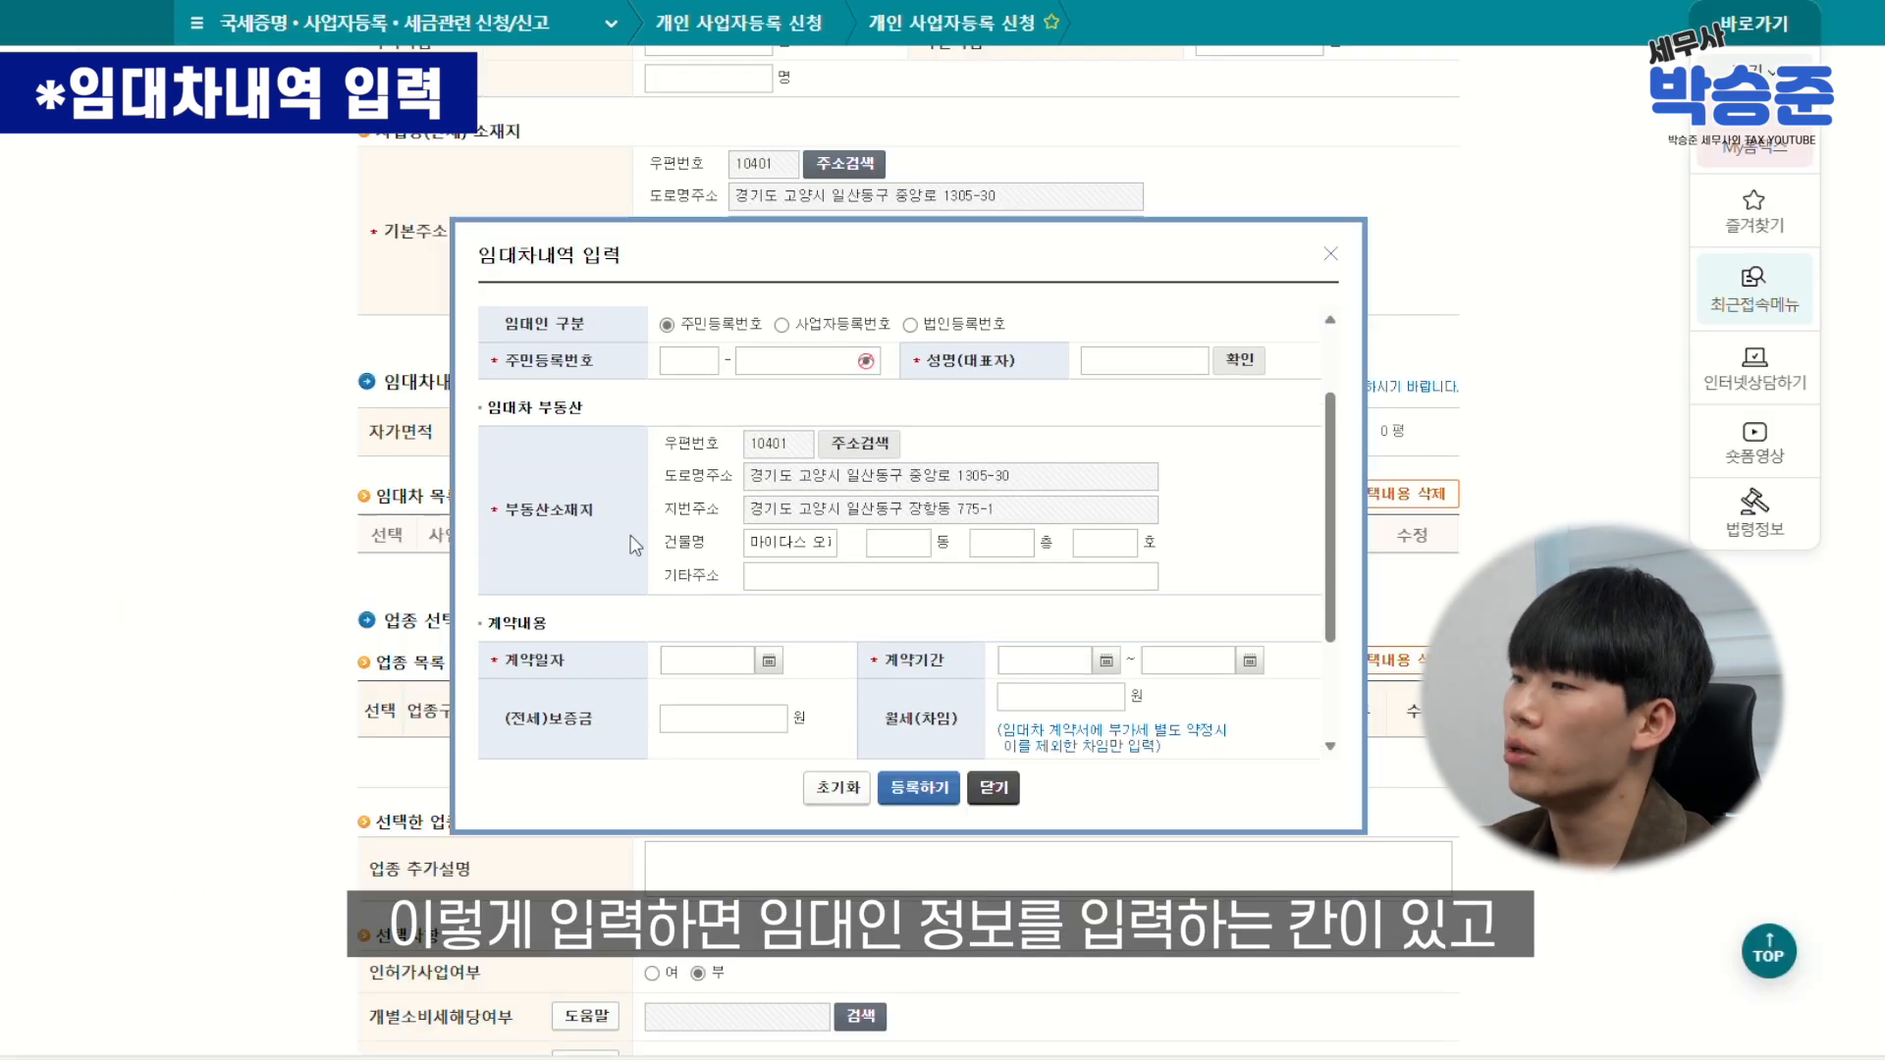
scroll(599, 511, "down", 2)
scroll(629, 564, "down", 2)
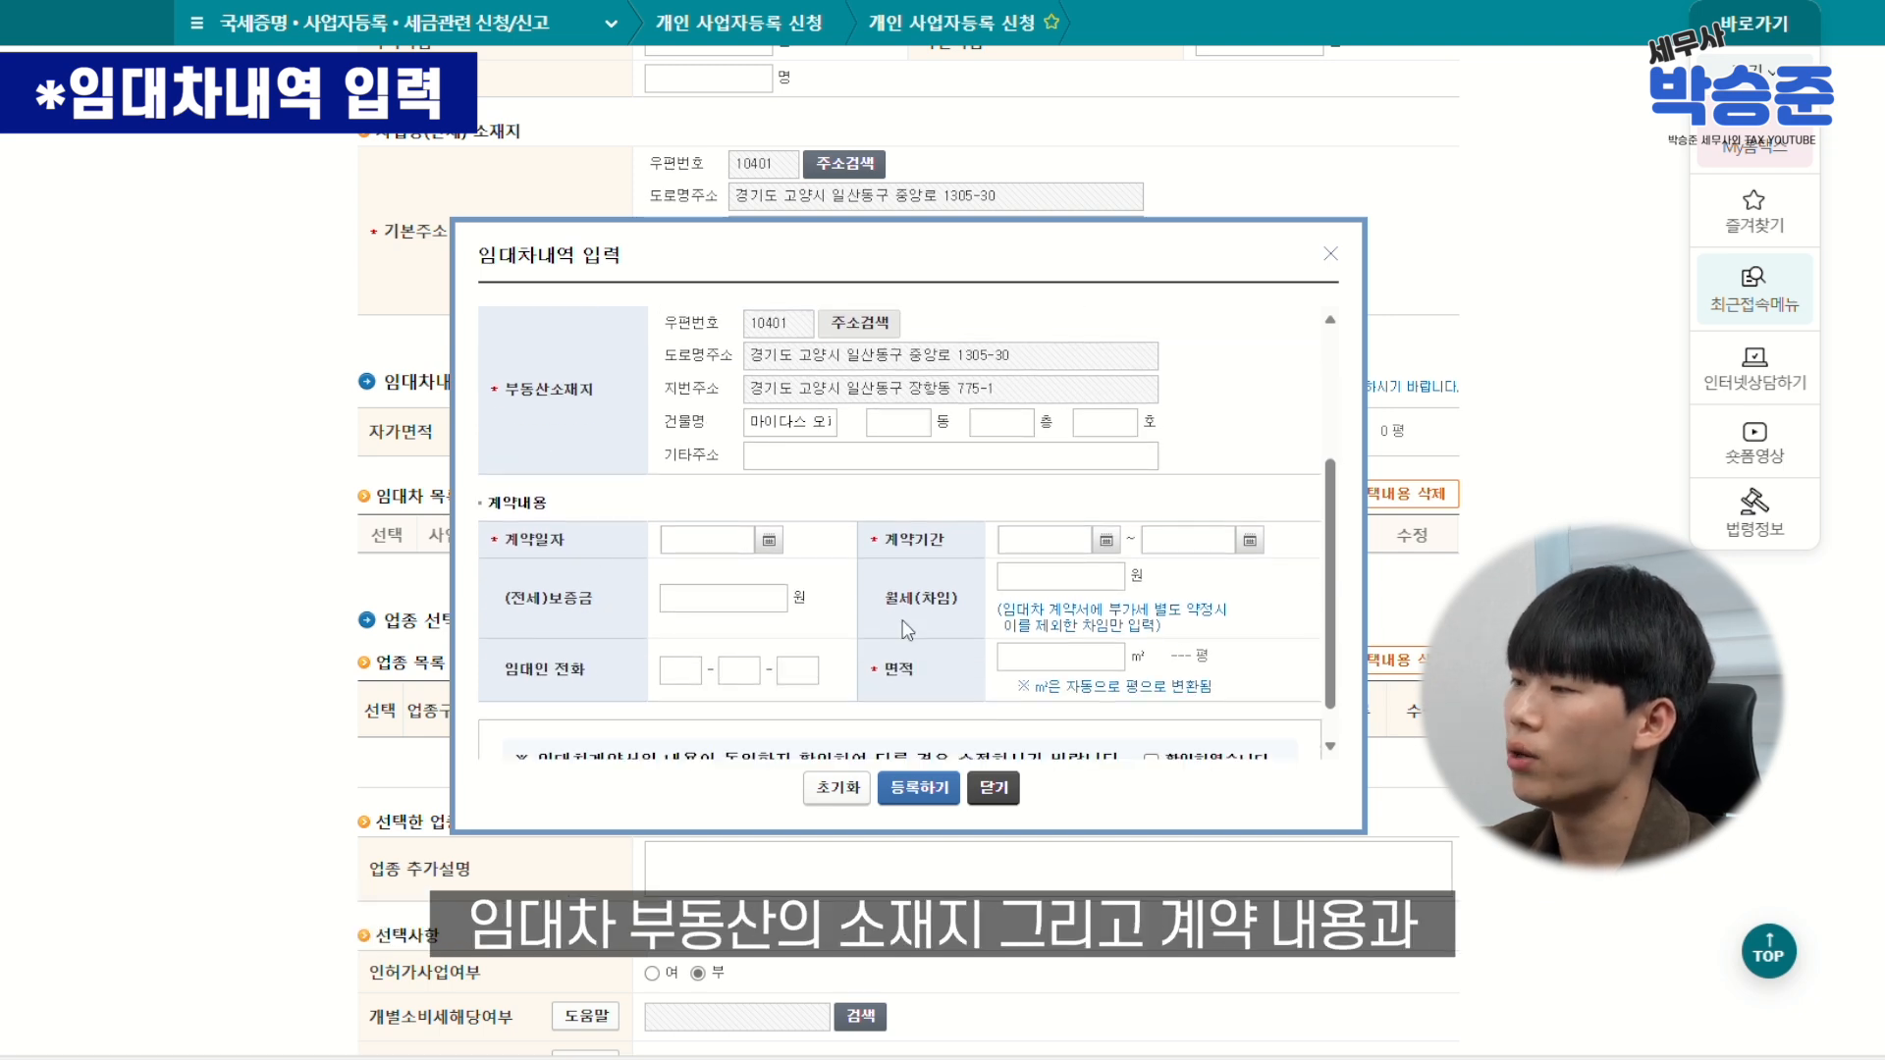
scroll(1030, 589, "down", 1)
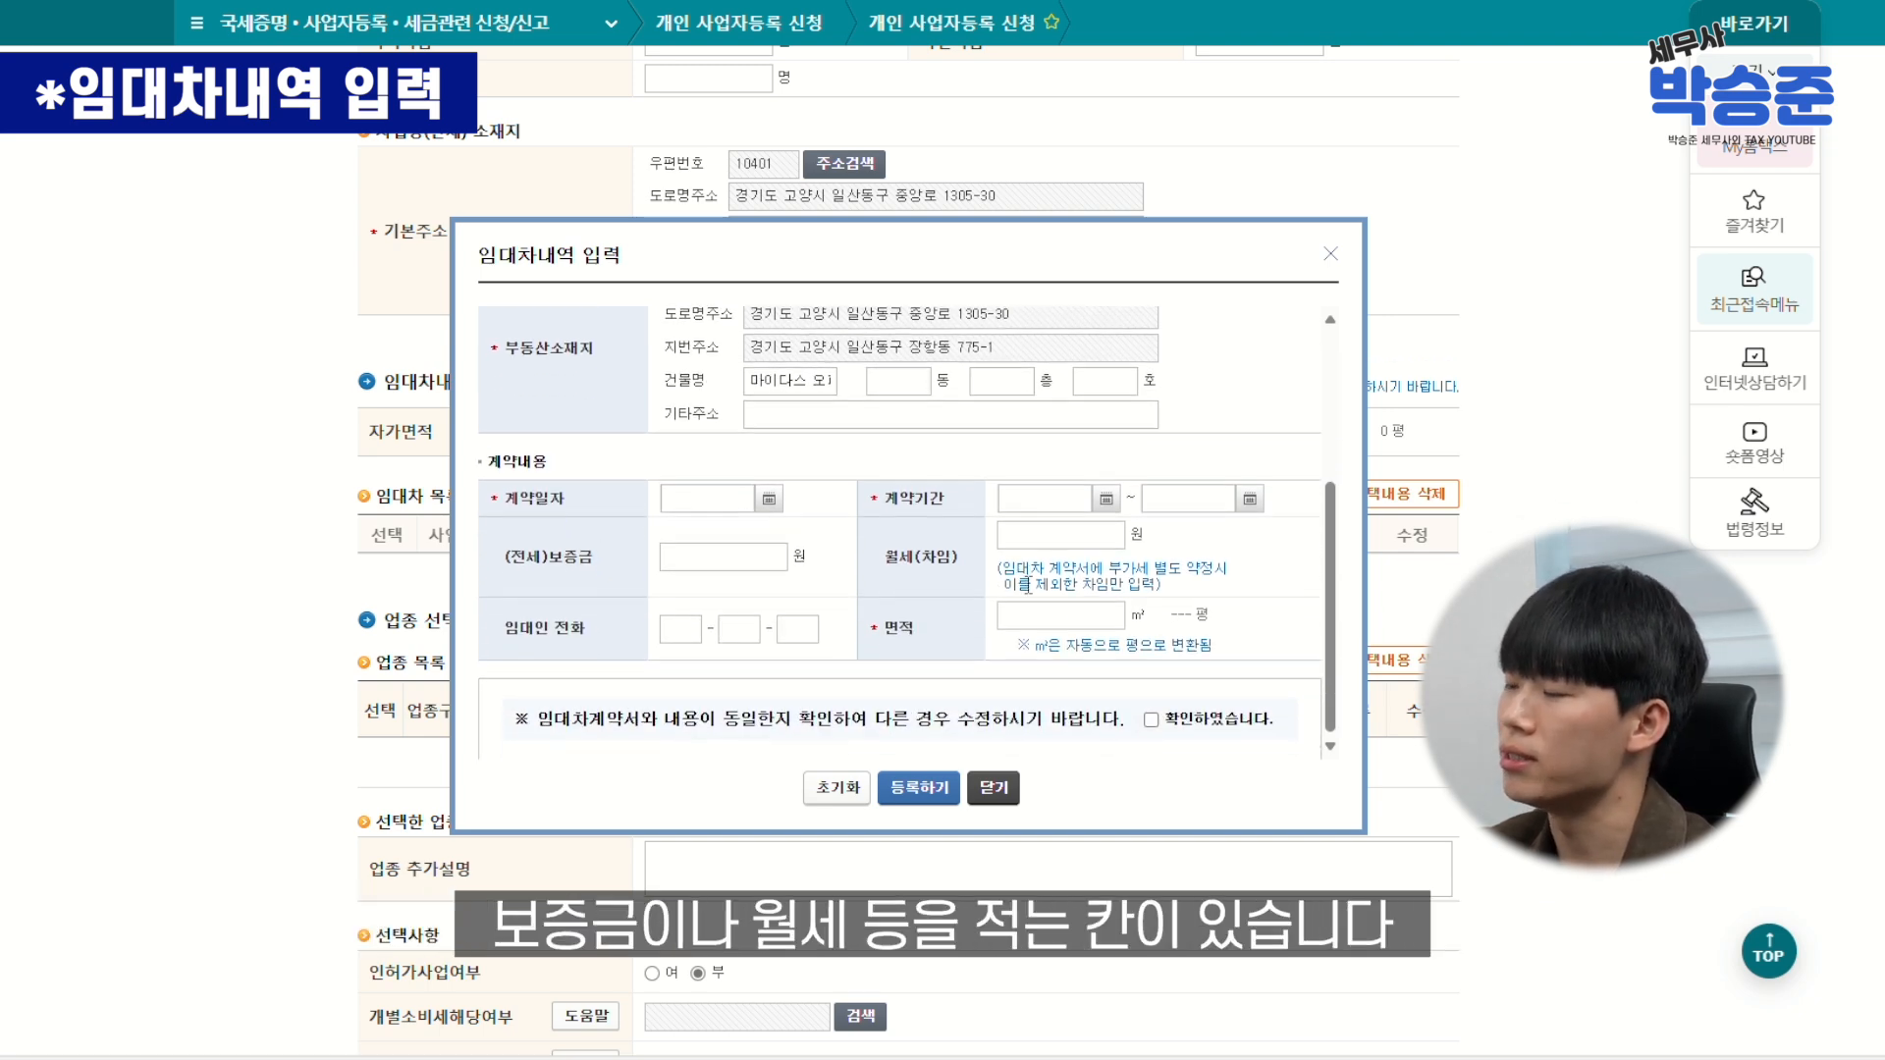
scroll(879, 628, "up", 5)
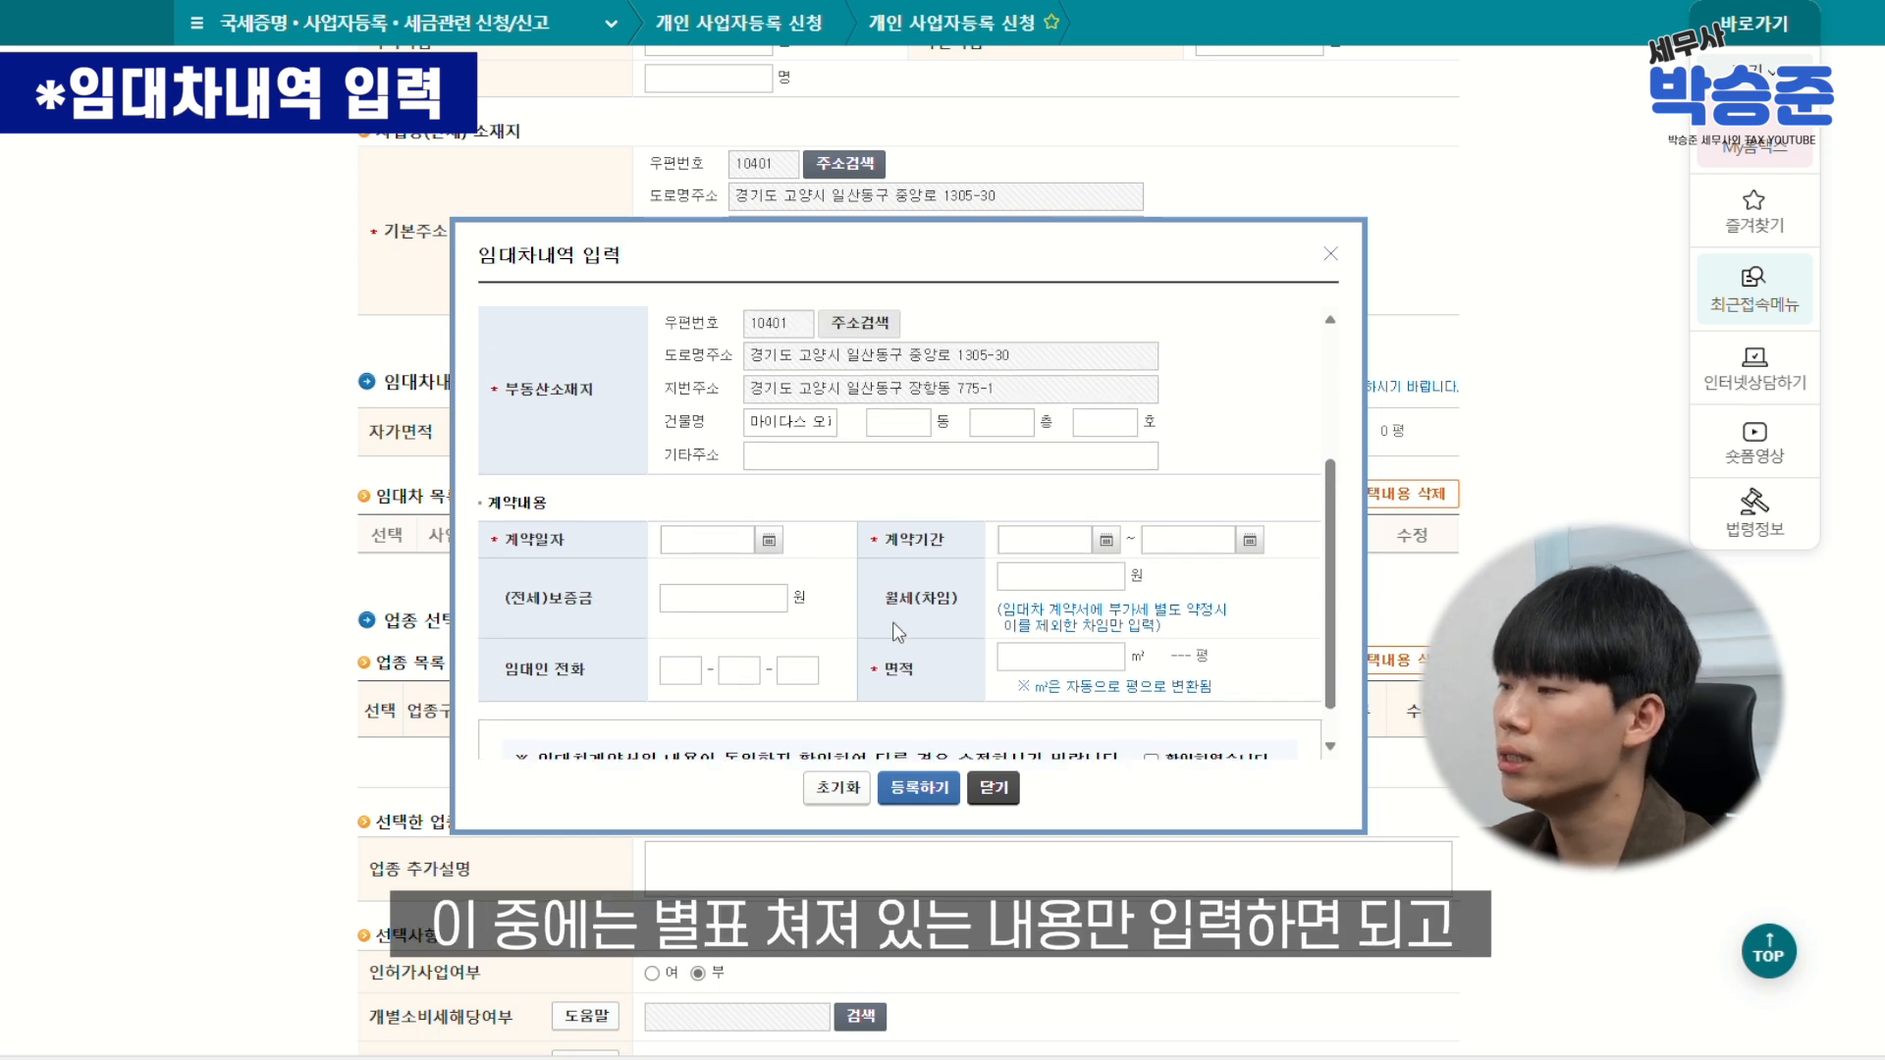
scroll(874, 620, "down", 5)
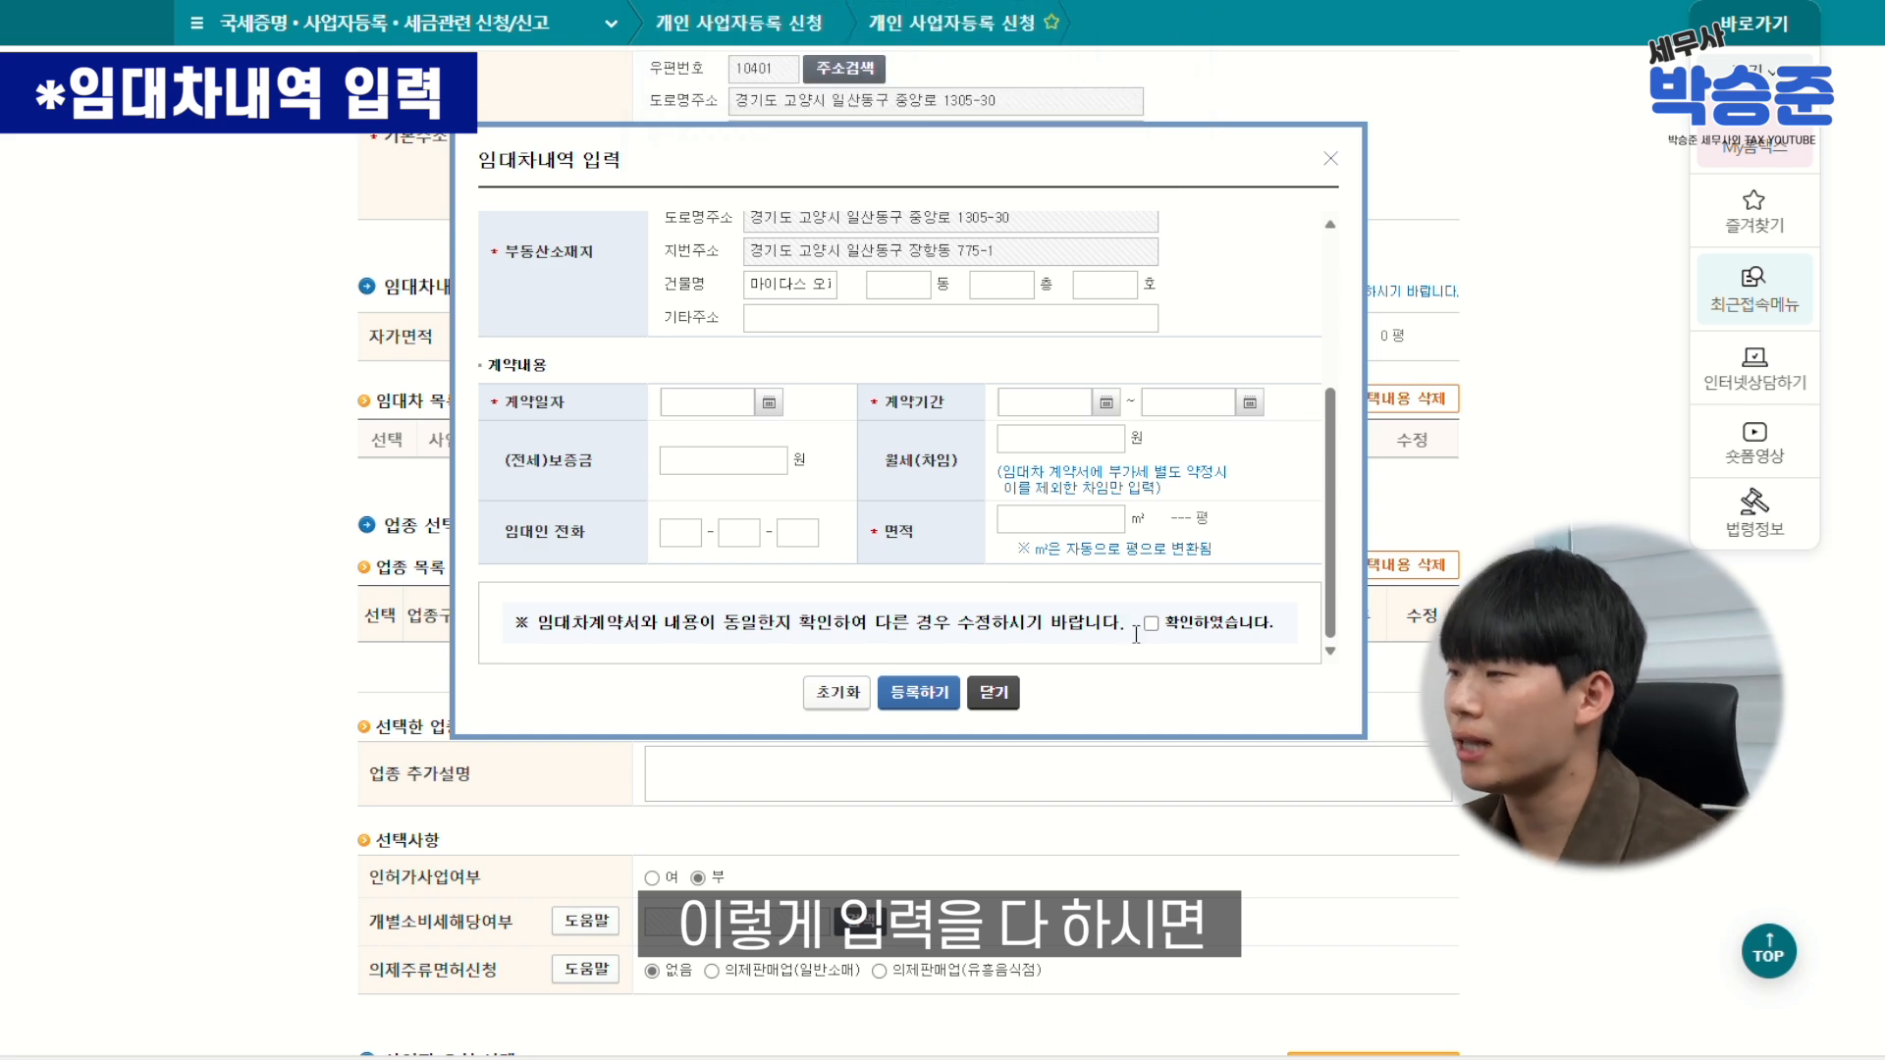
Tick 확인하였습니다, register the lease entry, dismiss the notice and close the form
left_click(1150, 623)
left_click(919, 692)
key("Return")
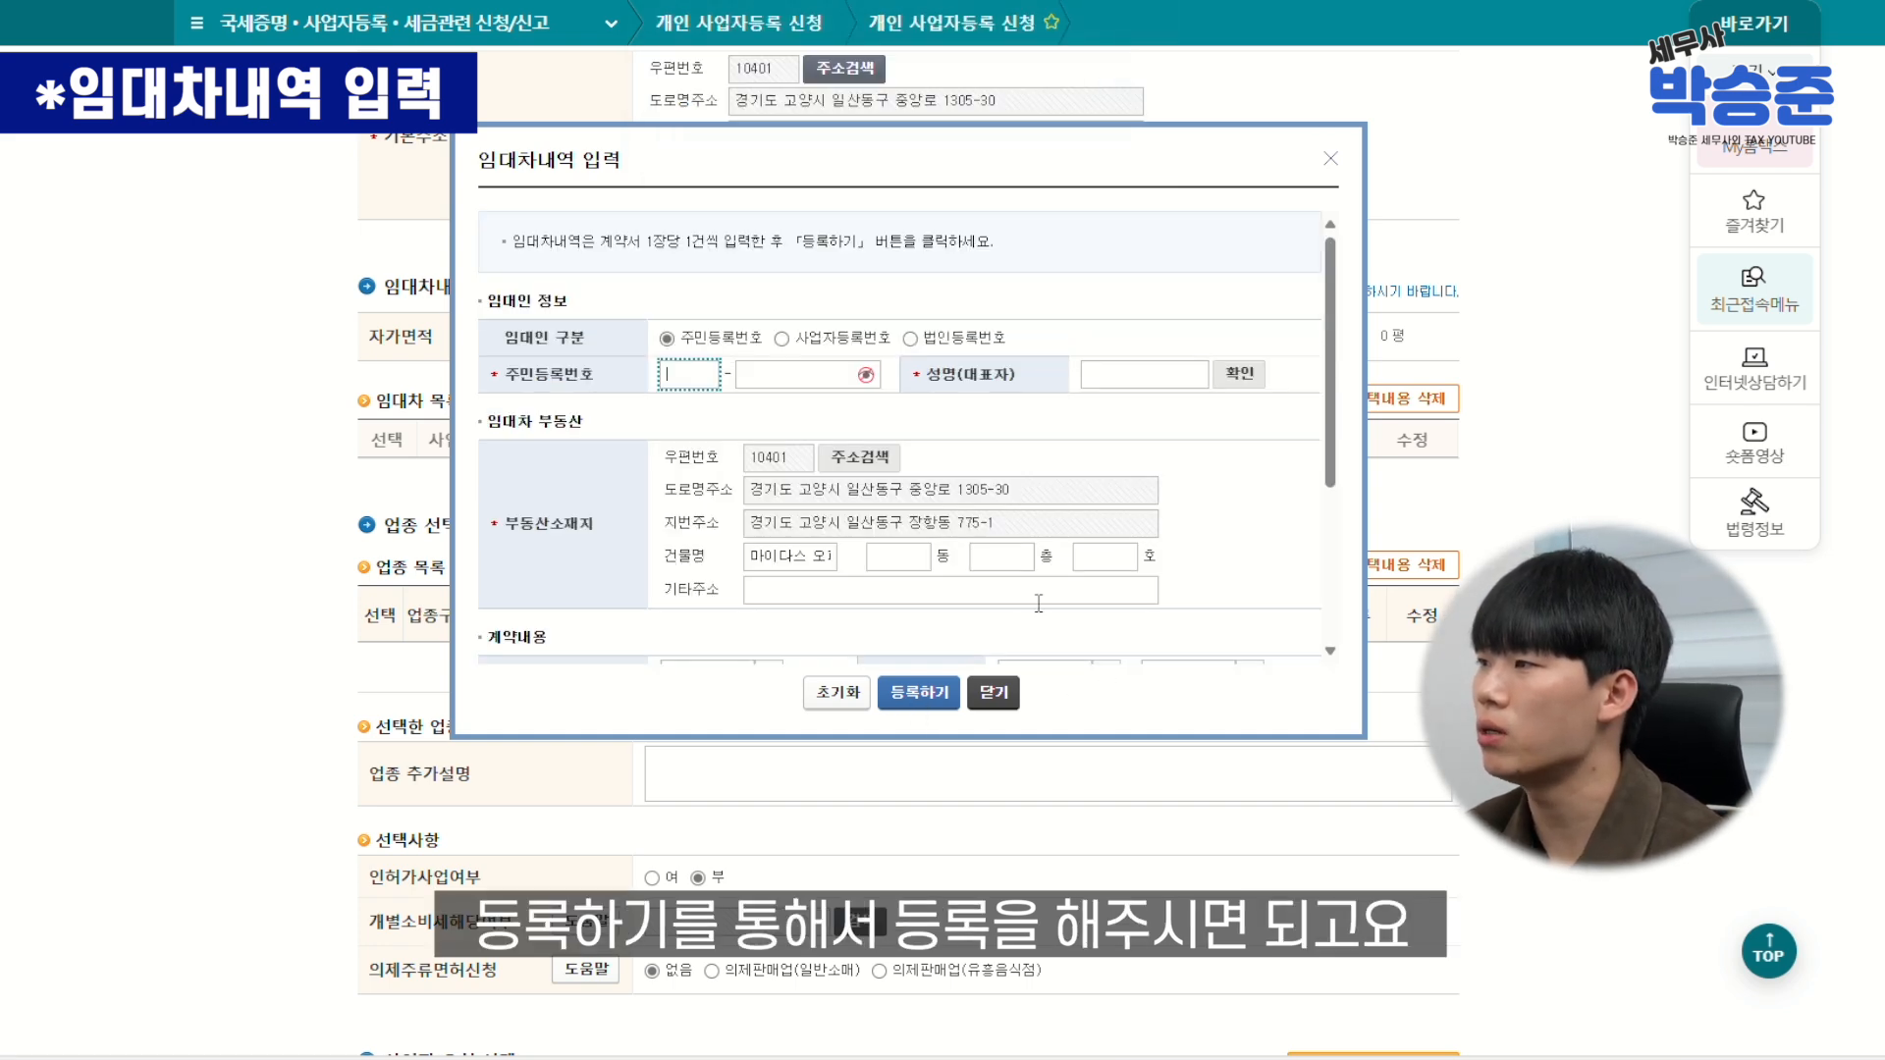
left_click(994, 693)
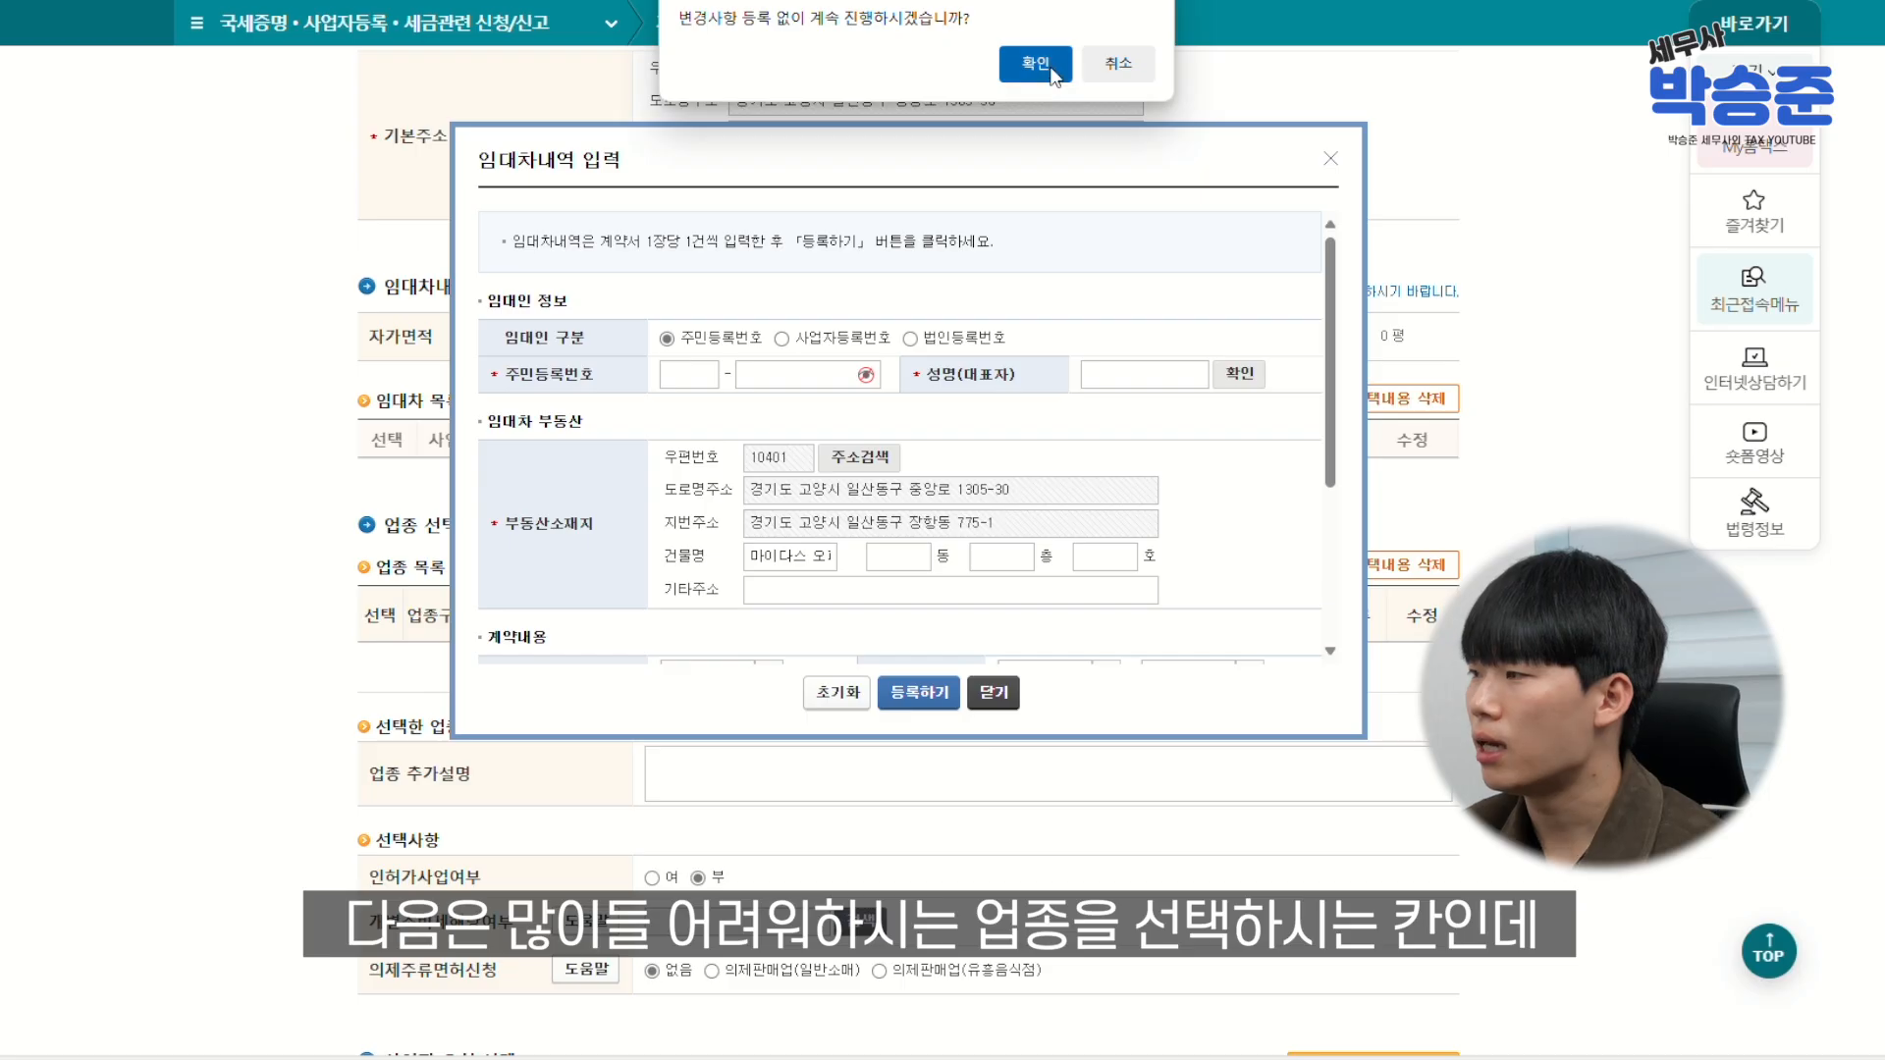
Confirm closing the lease form and search industries for the keyword 세무사
left_click(1035, 62)
scroll(1045, 707, "down", 2)
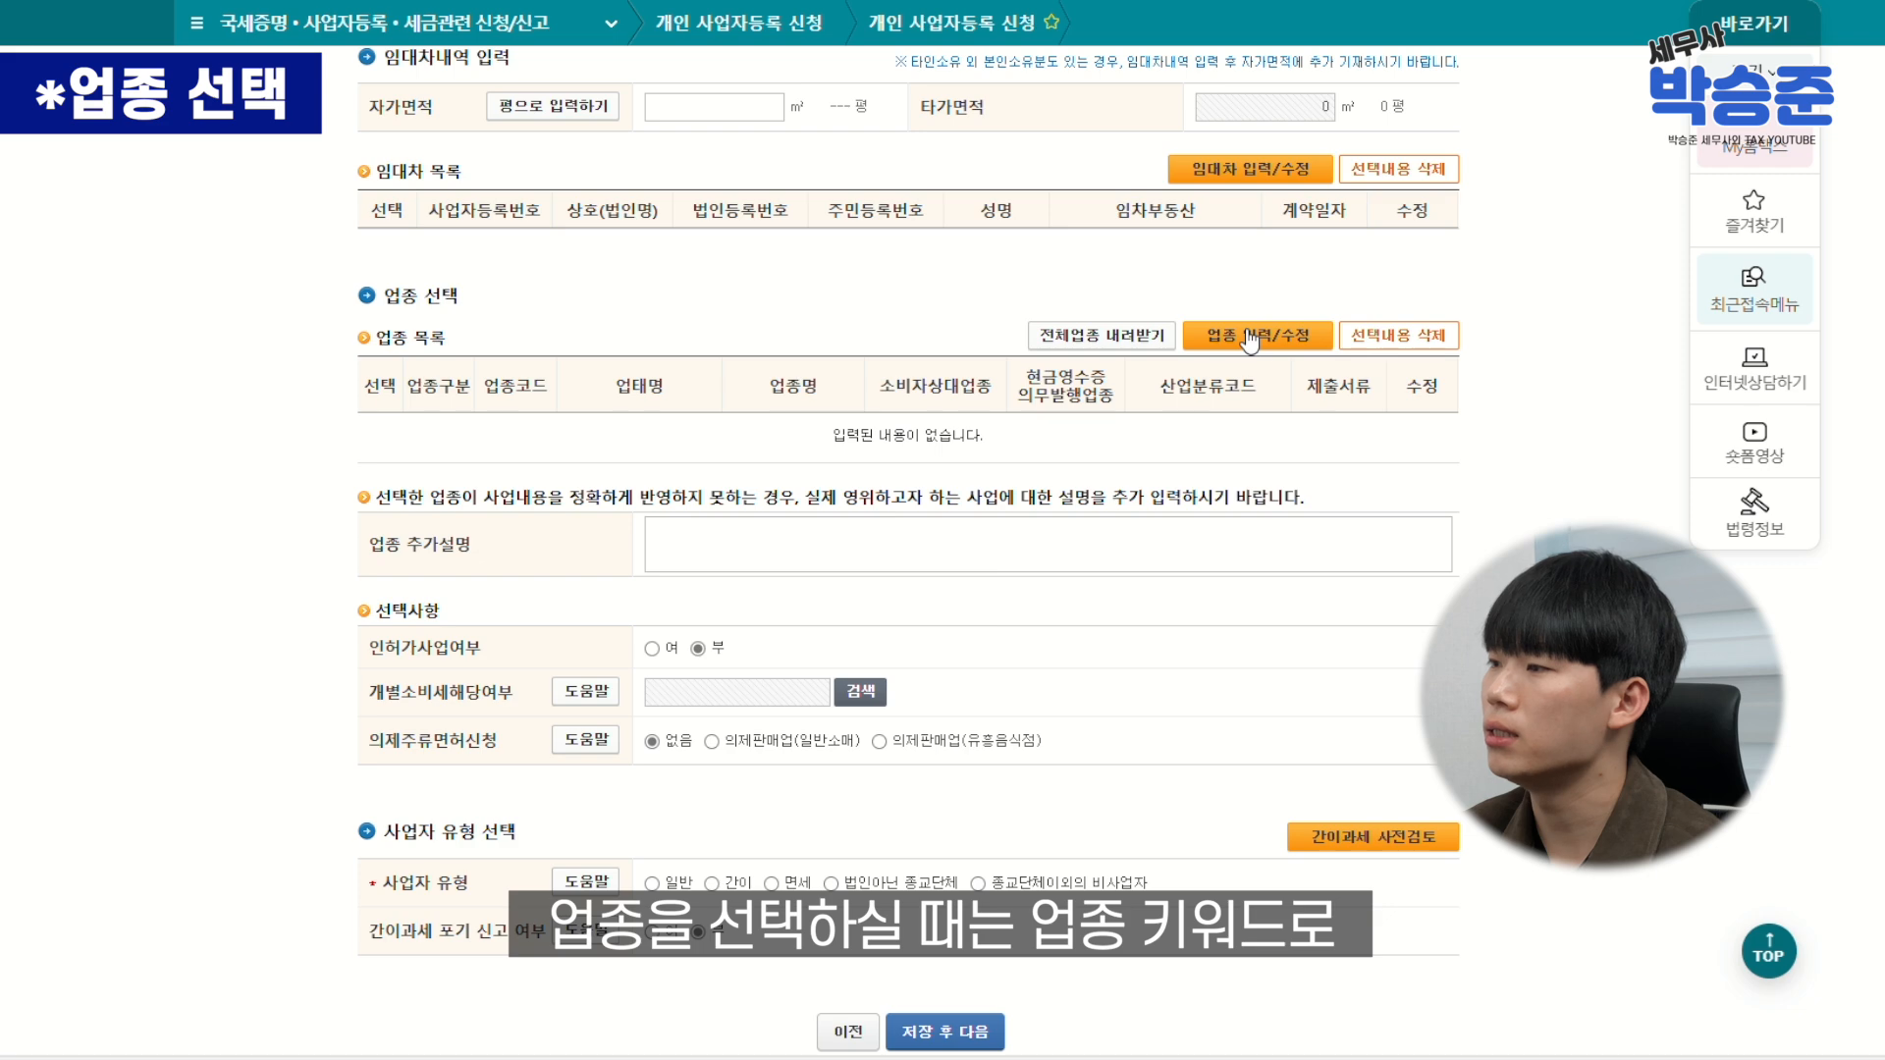
left_click(1249, 338)
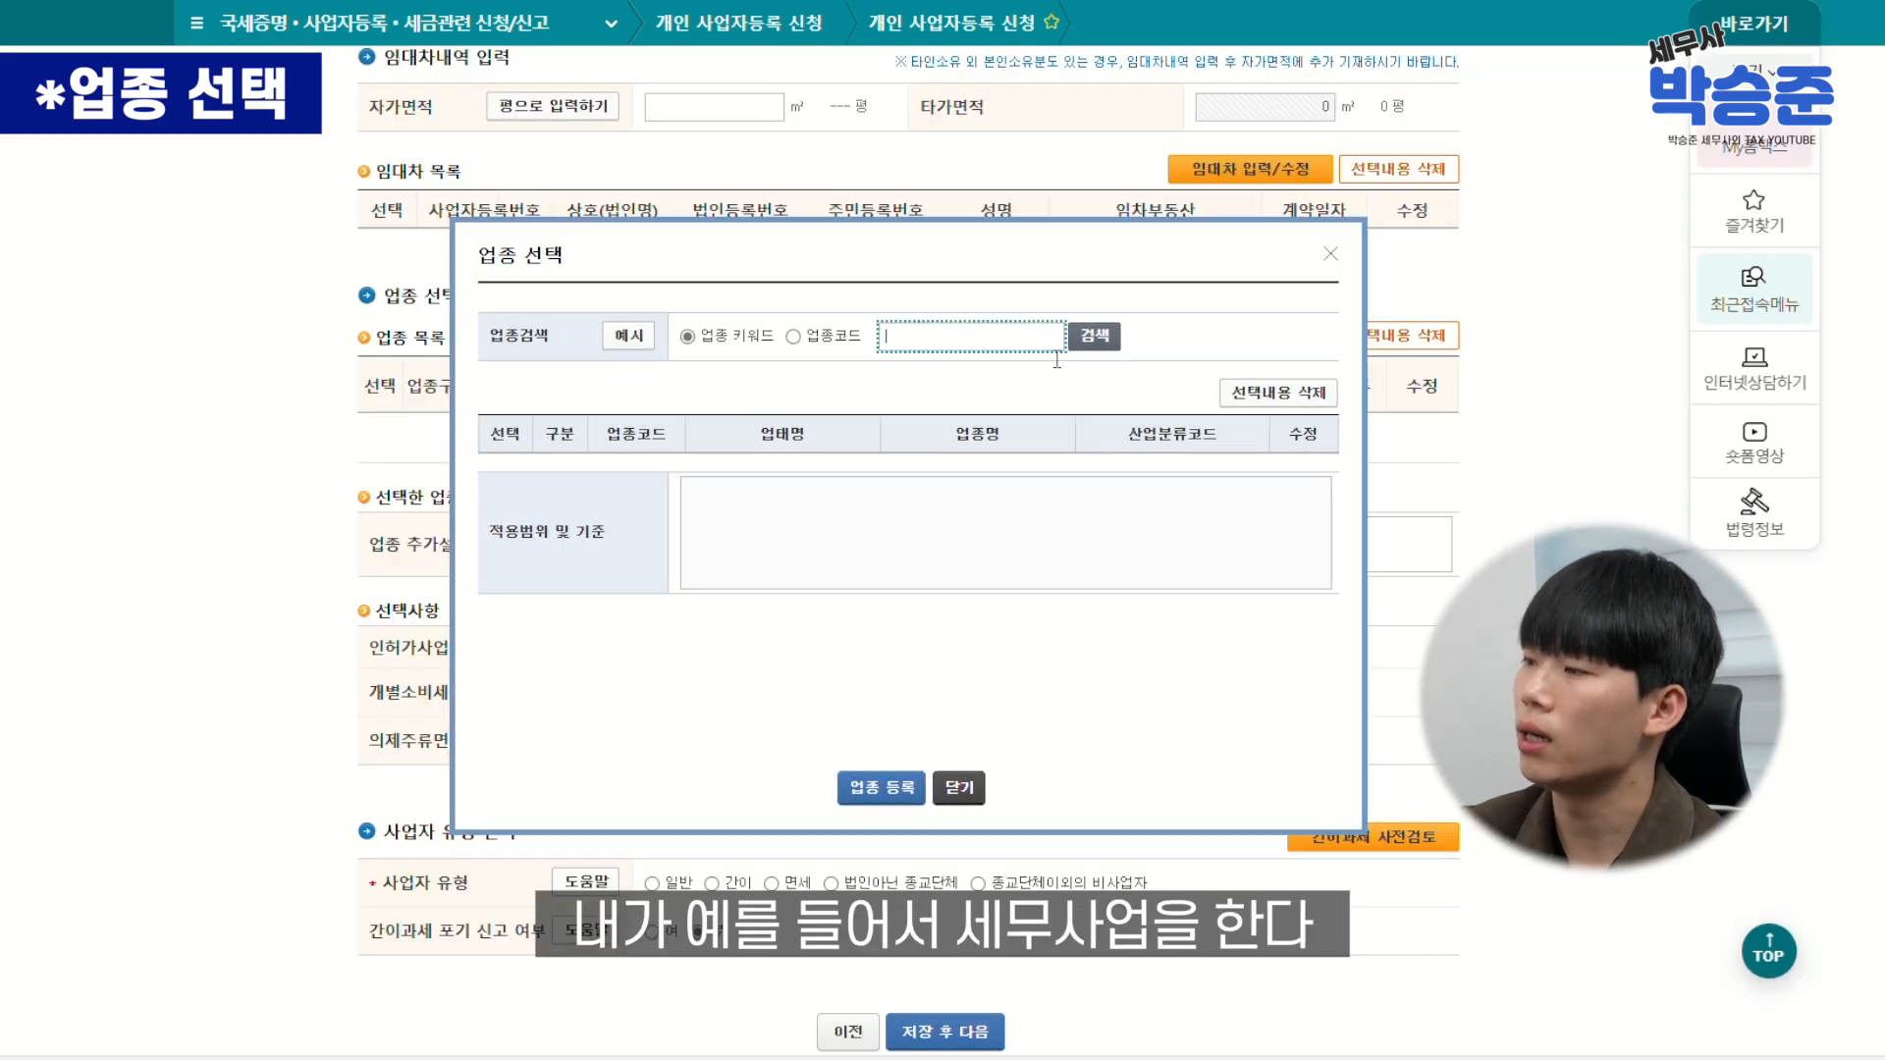
type("세무사")
left_click(1078, 344)
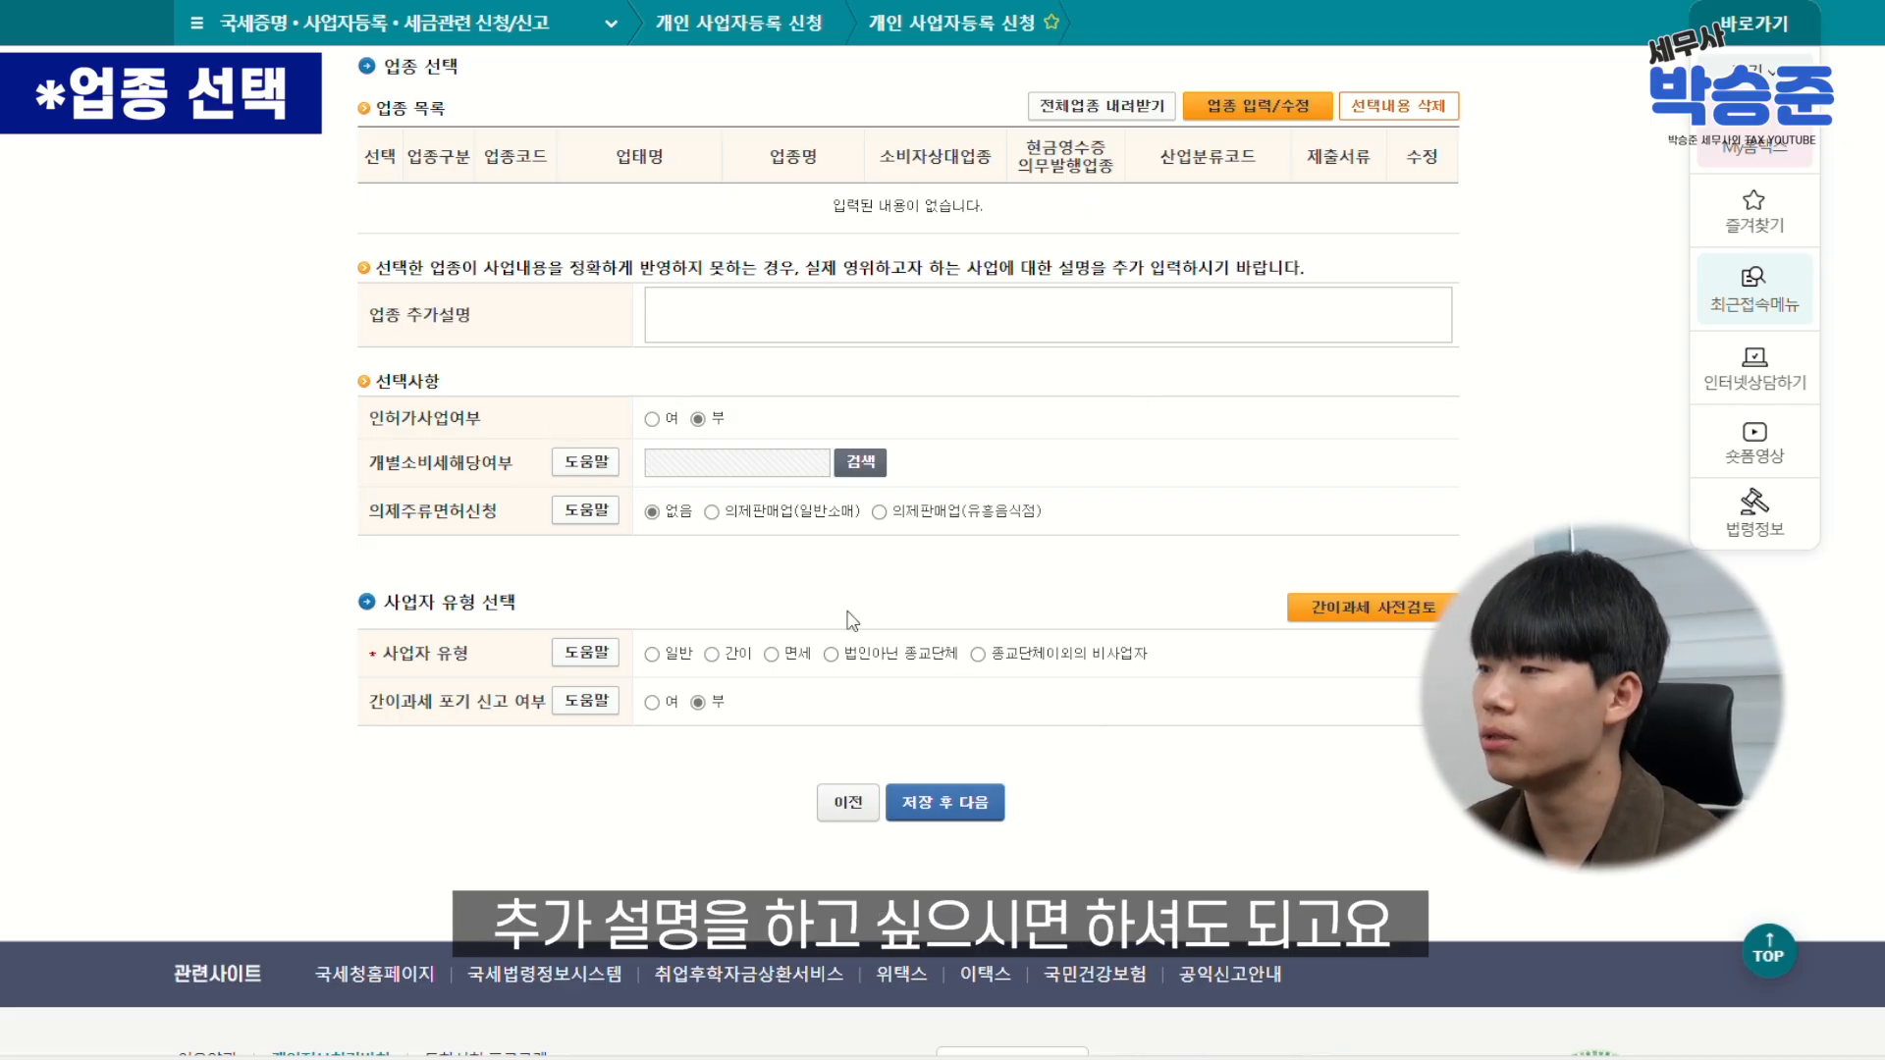
Leave the licensed-business question (인허가사업여부) set to 부
scroll(387, 332, "down", 1)
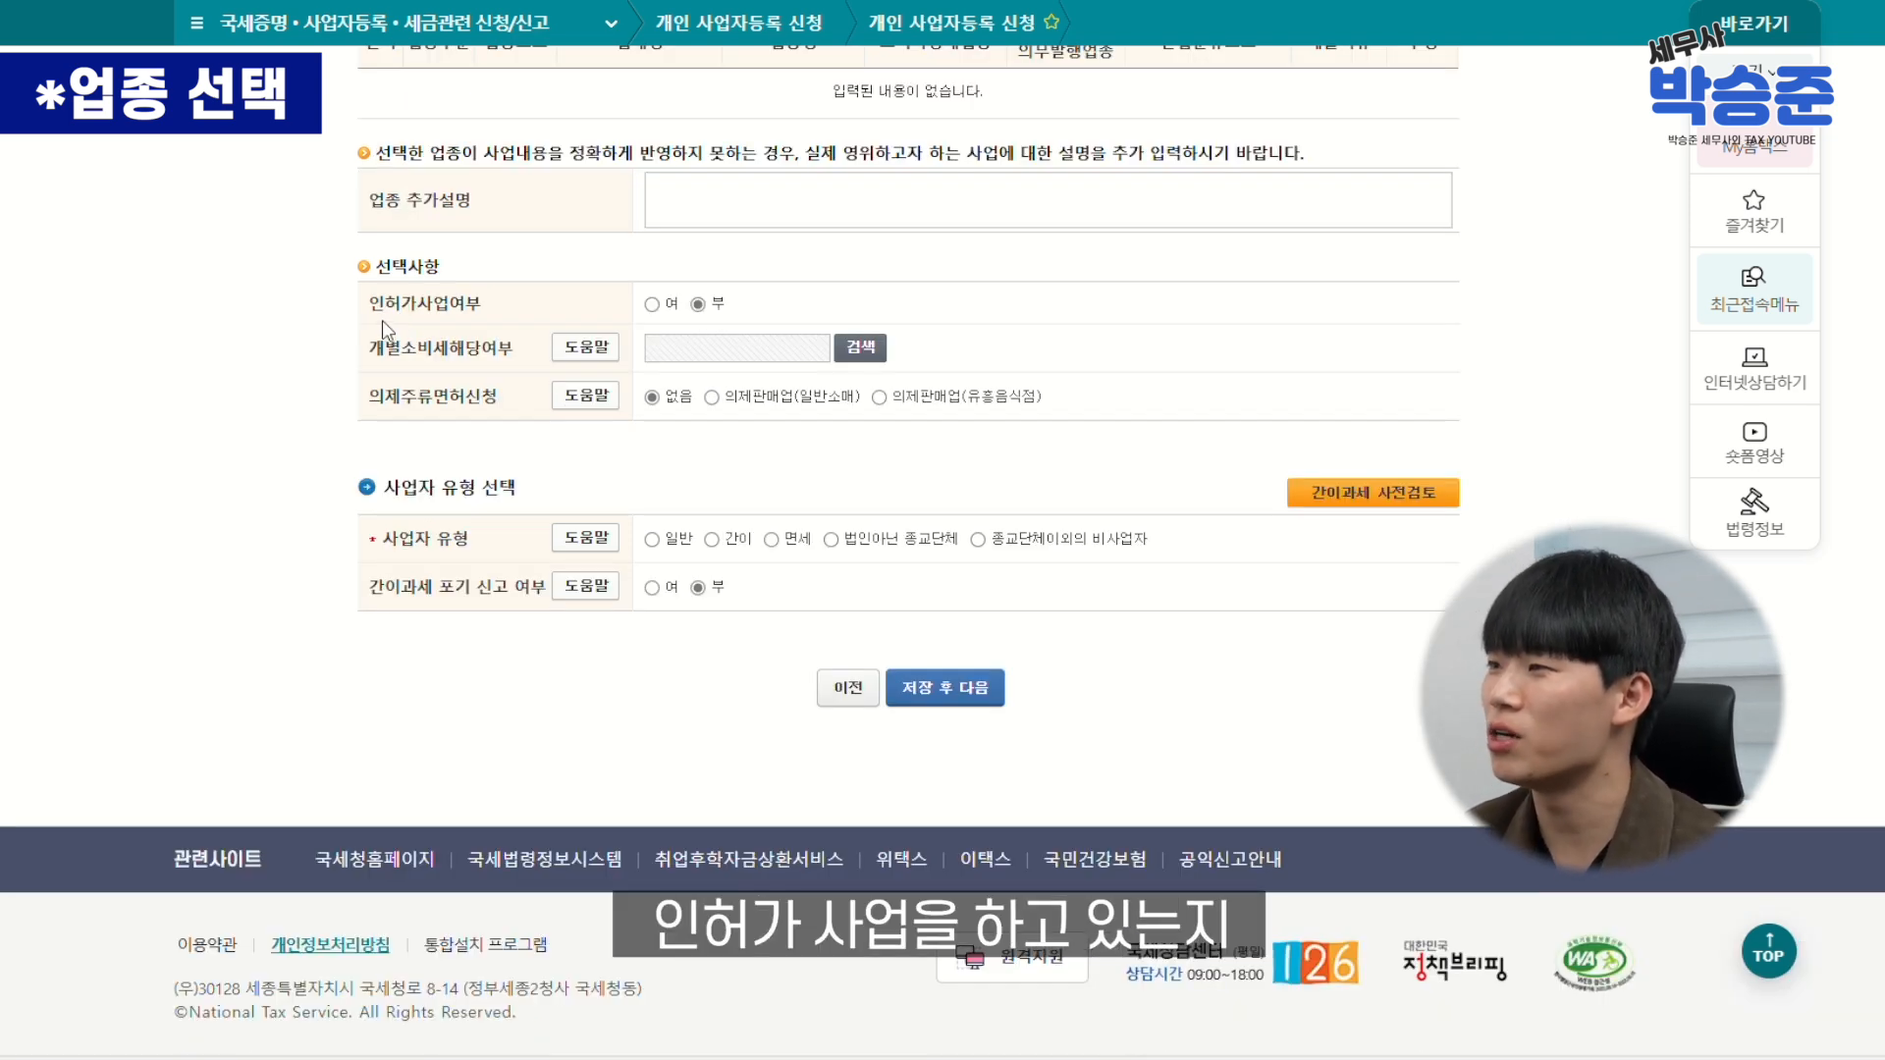
left_click(652, 305)
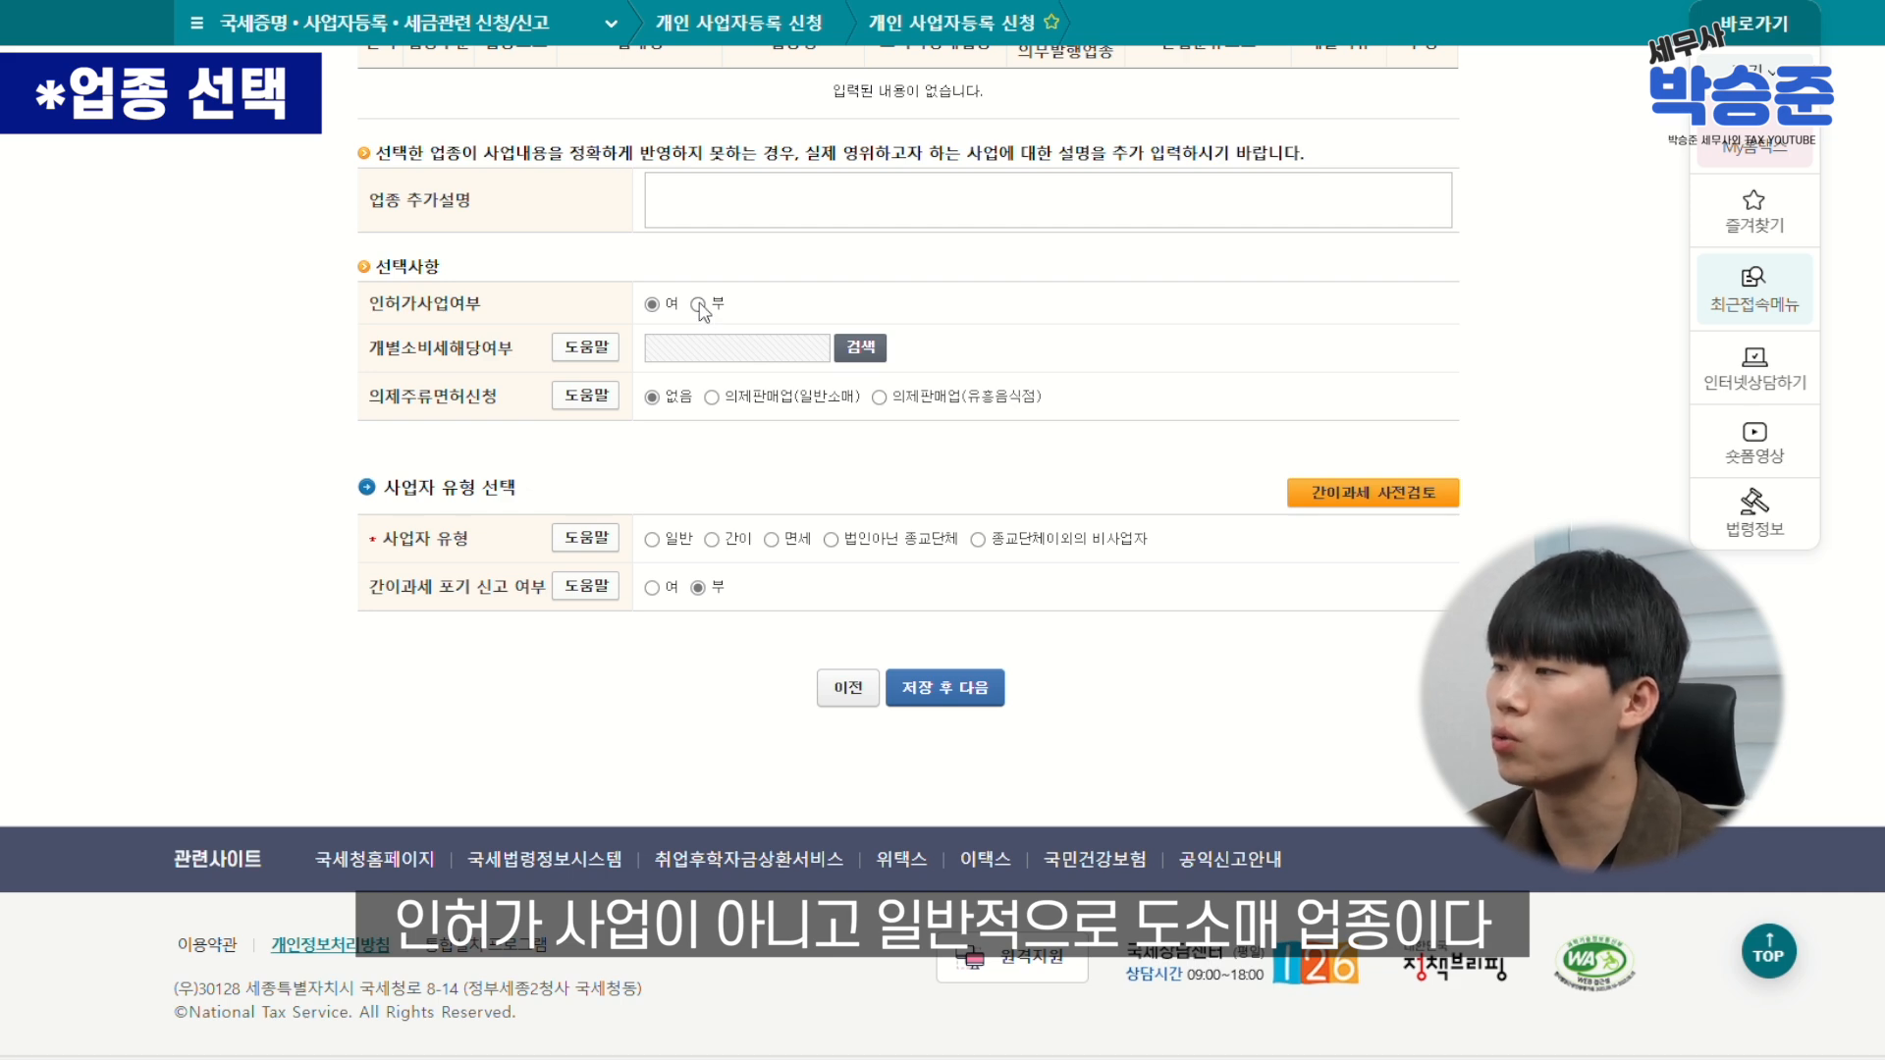
scroll(718, 474, "up", 2)
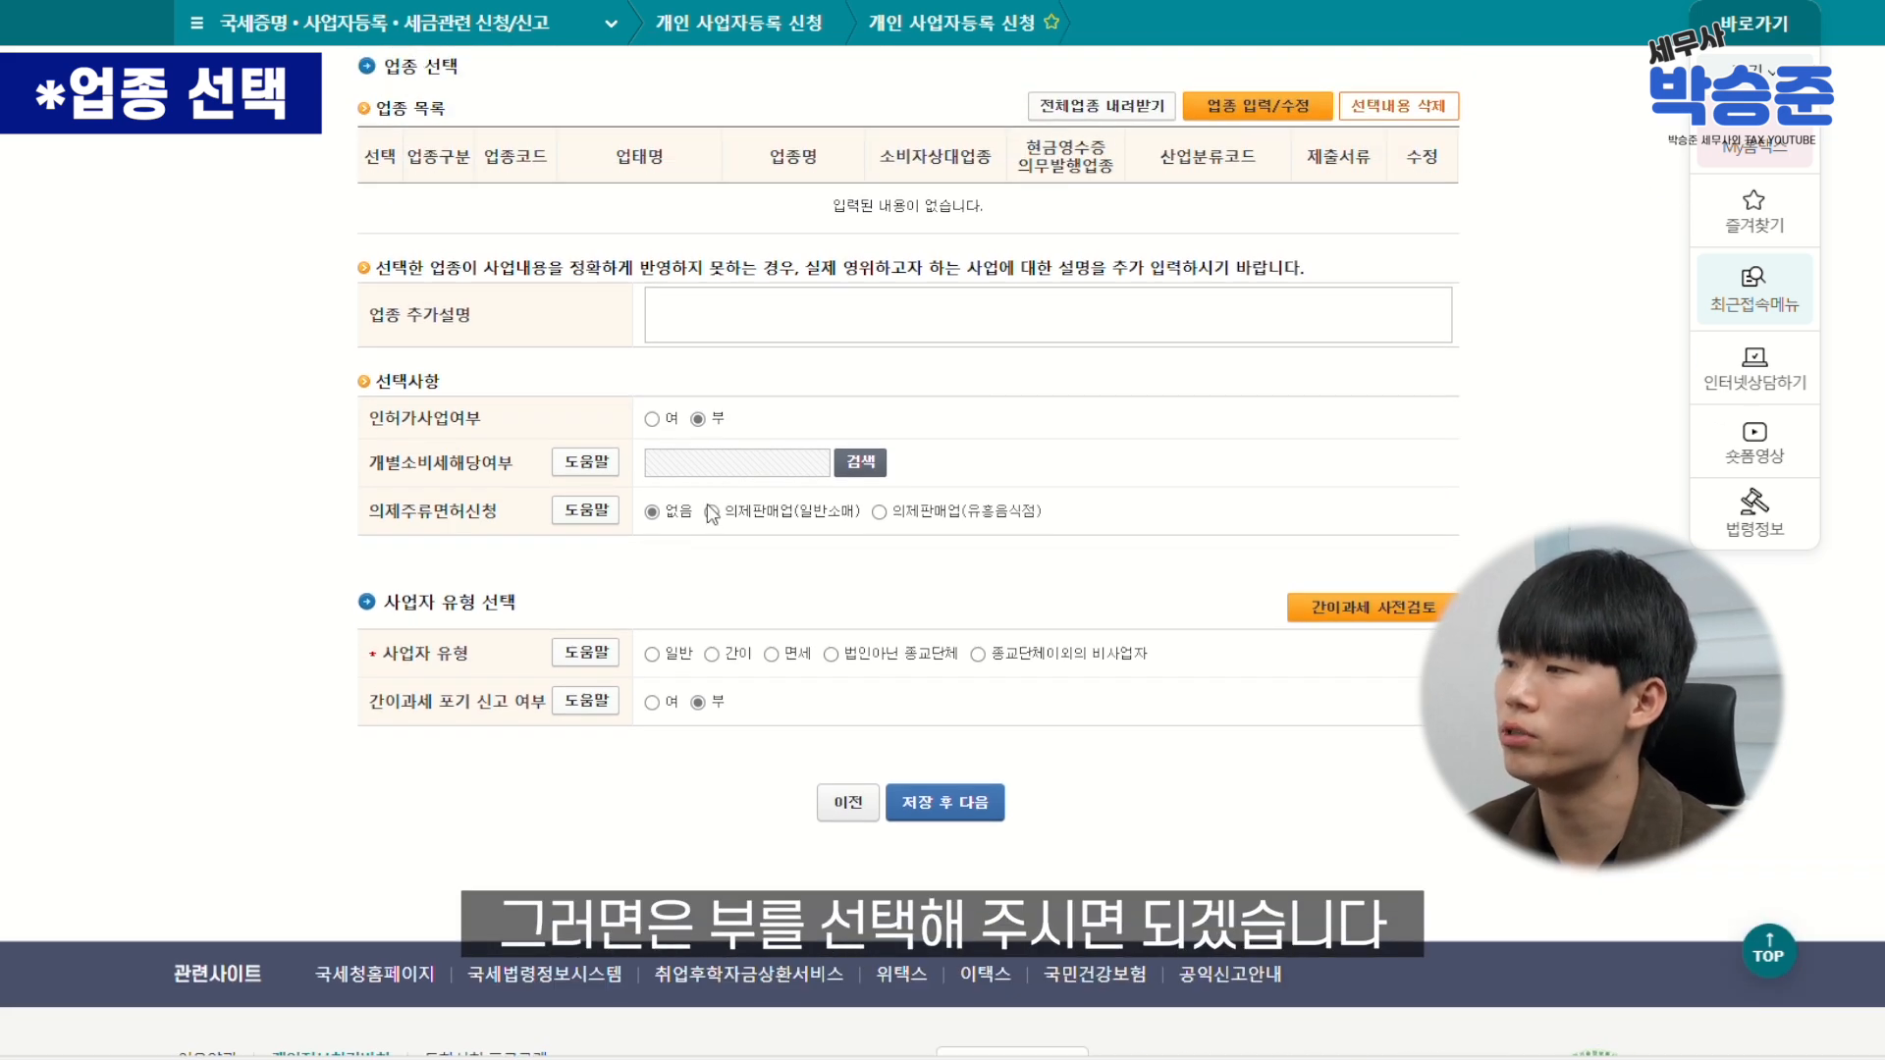
scroll(712, 516, "down", 2)
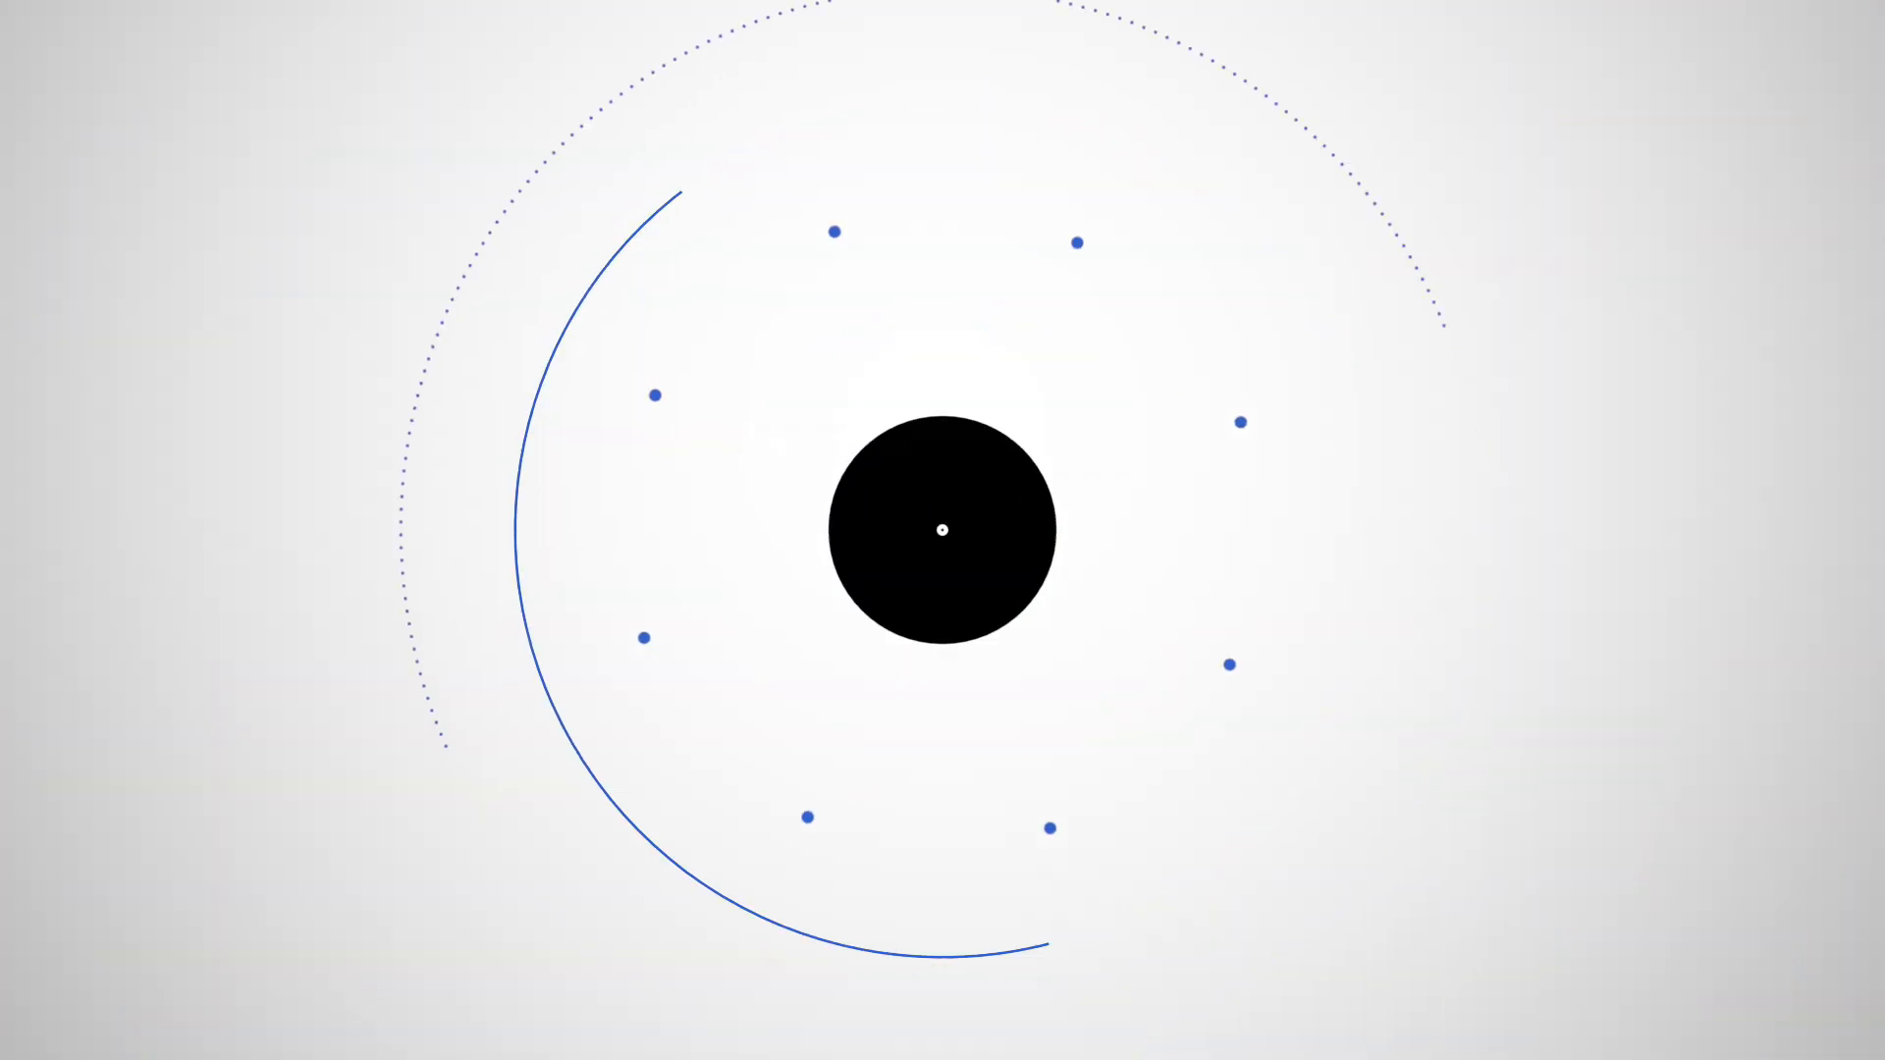